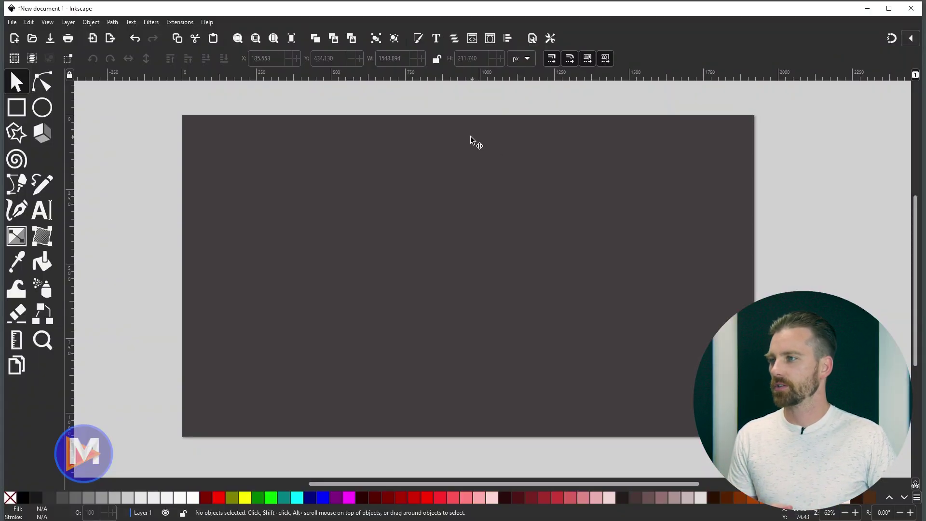
Write INKSCAPE in black 144 pt Bourbon Grotesque near the page's upper left.
left_click(42, 211)
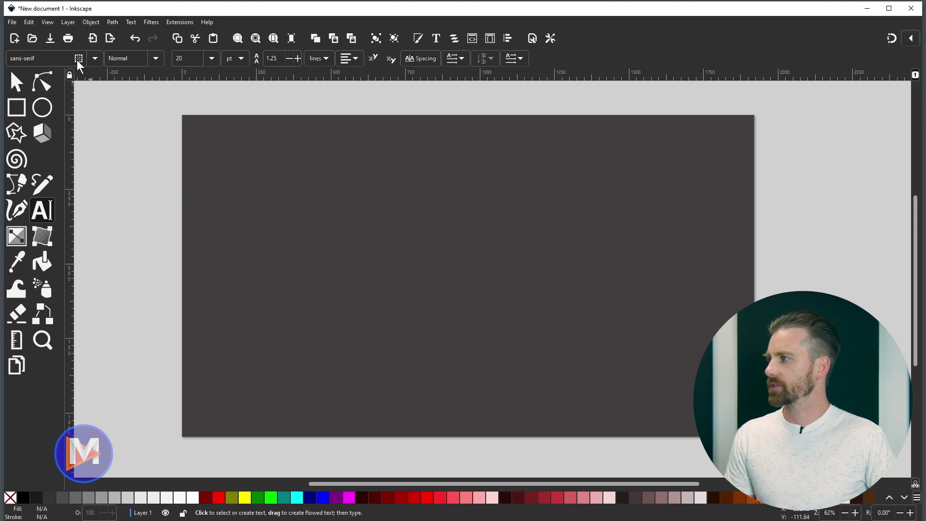
left_click(95, 58)
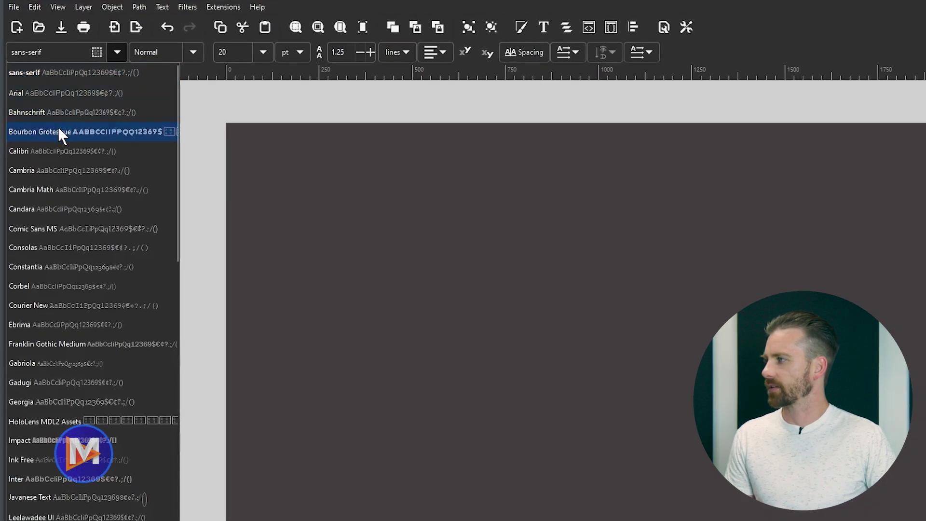
left_click(57, 129)
left_click_drag(26, 48, 76, 48)
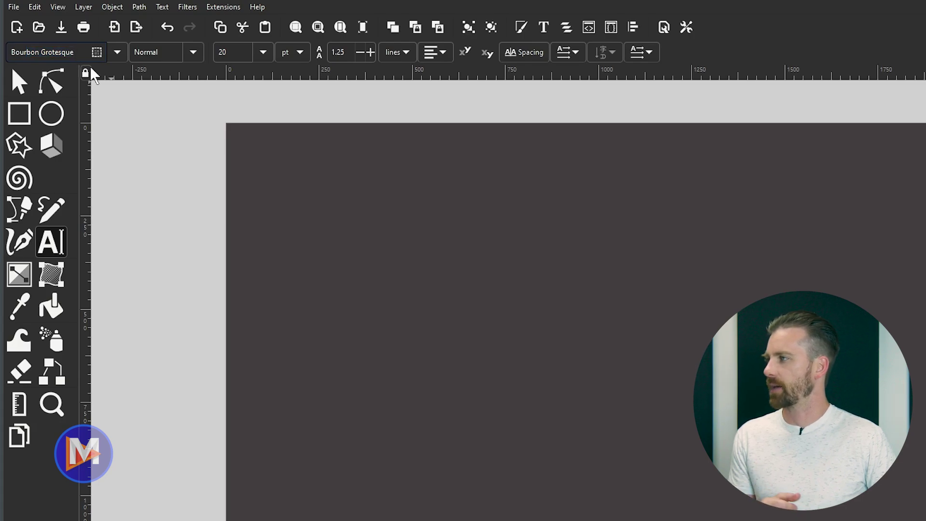
left_click(264, 51)
left_click(239, 458)
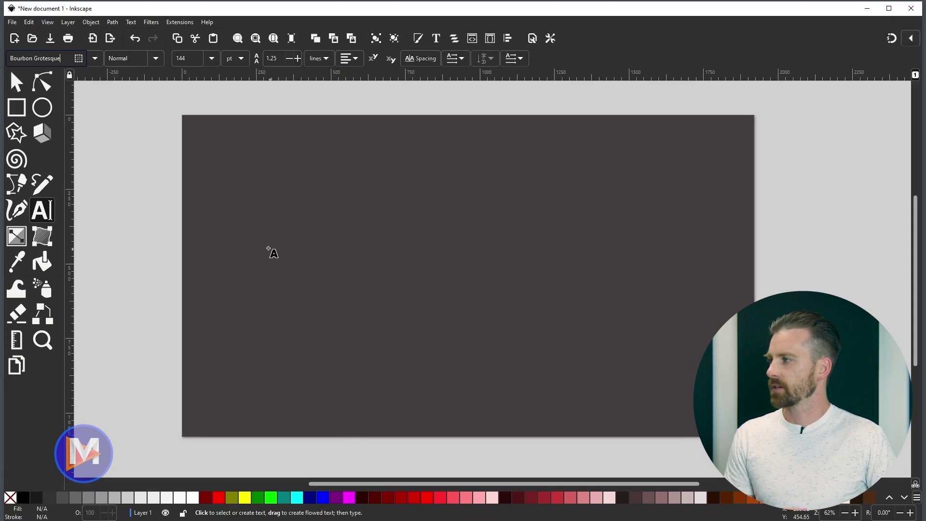
left_click(260, 225)
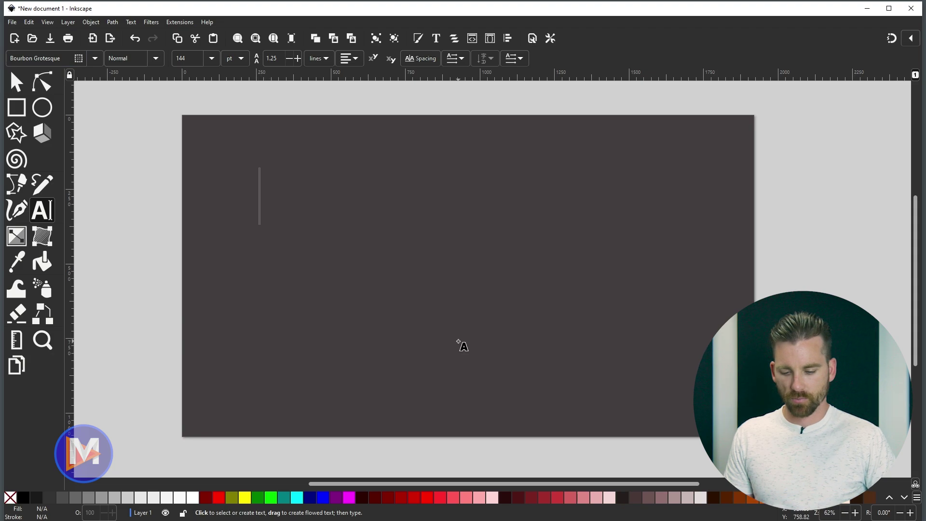
type("INKSCAPE")
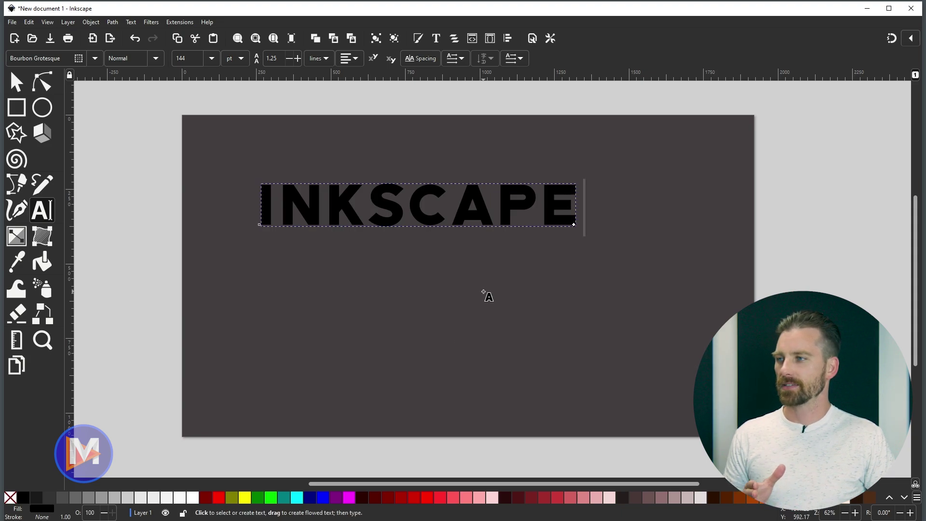
left_click(16, 87)
Scale up the INKSCAPE text and centre it on both axes relative to the page.
left_click_drag(589, 235, 725, 299)
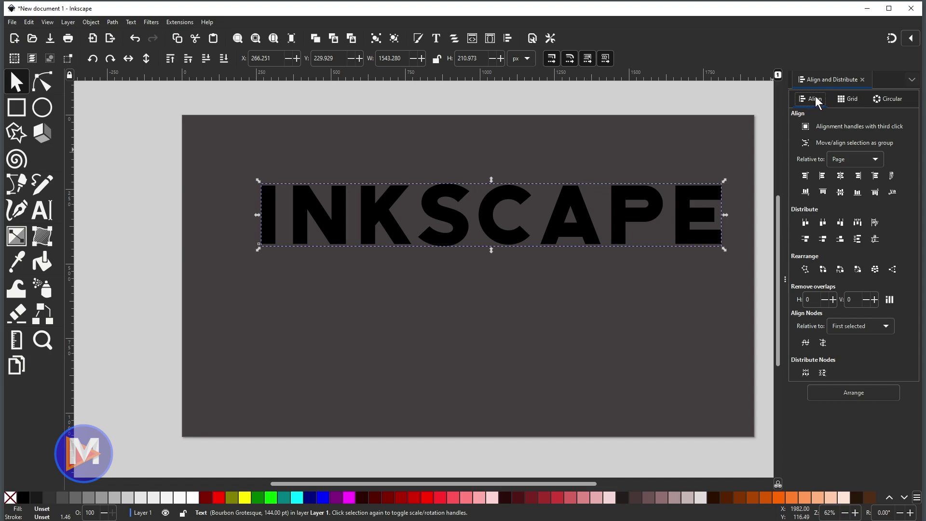
left_click(861, 158)
left_click(862, 158)
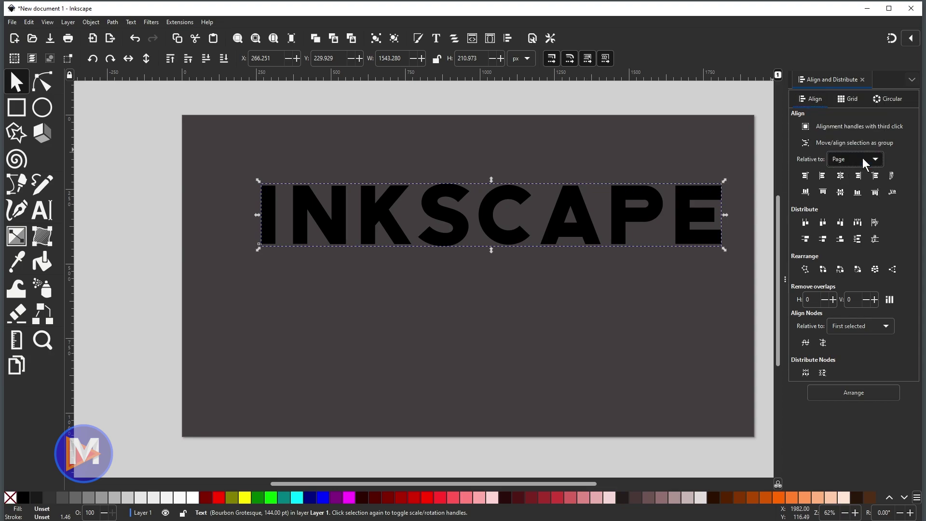
left_click(841, 176)
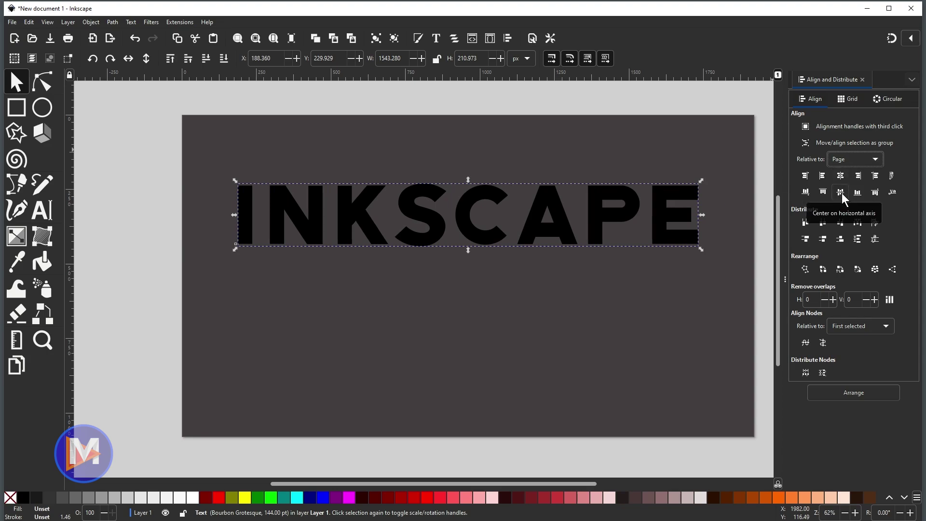
left_click(840, 192)
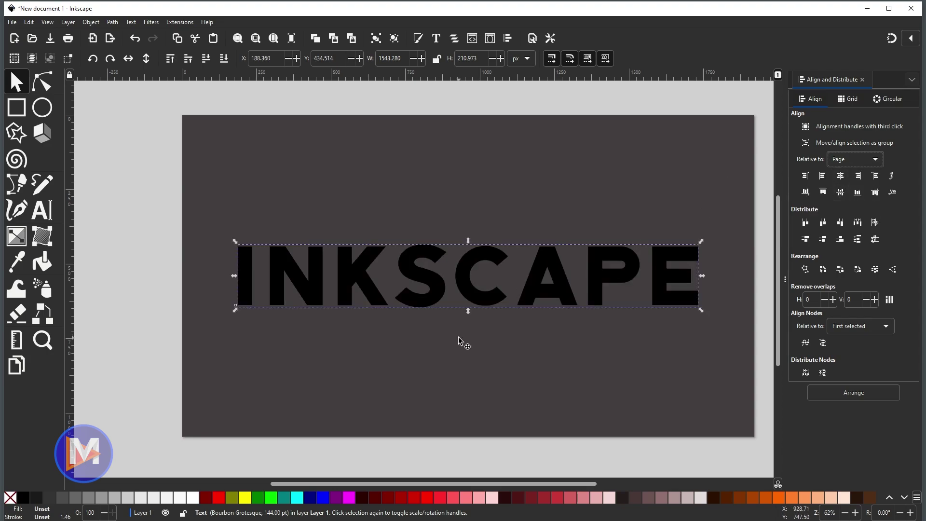
left_click(862, 79)
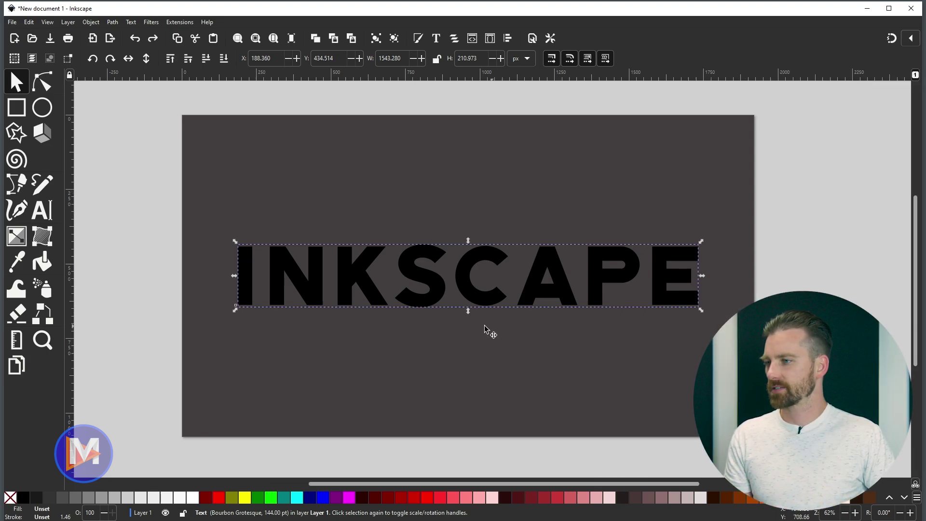
Fill the INKSCAPE text with Aqua (#00FFFF) from the bottom palette.
left_click(180, 499)
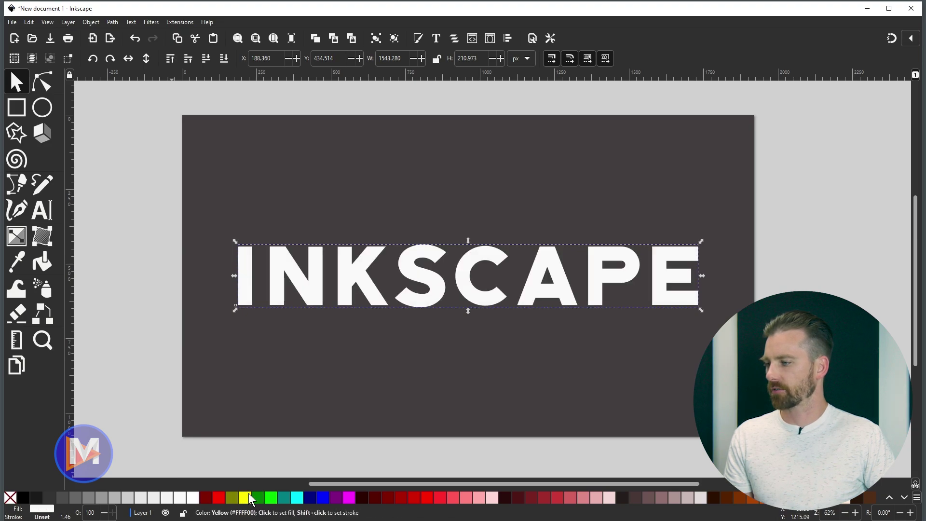
left_click(245, 499)
left_click(297, 500)
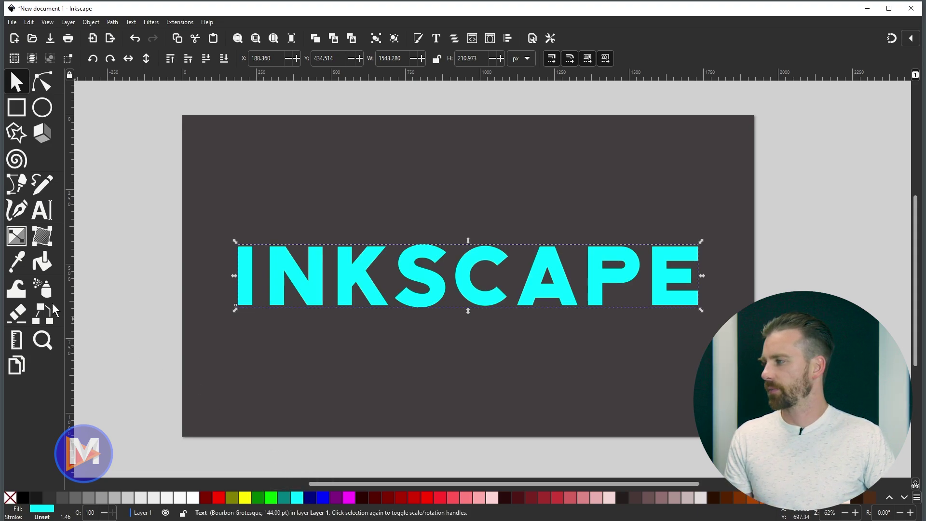
Drag a vertical linear gradient down across the INKSCAPE letters with the Gradient tool.
left_click(21, 238)
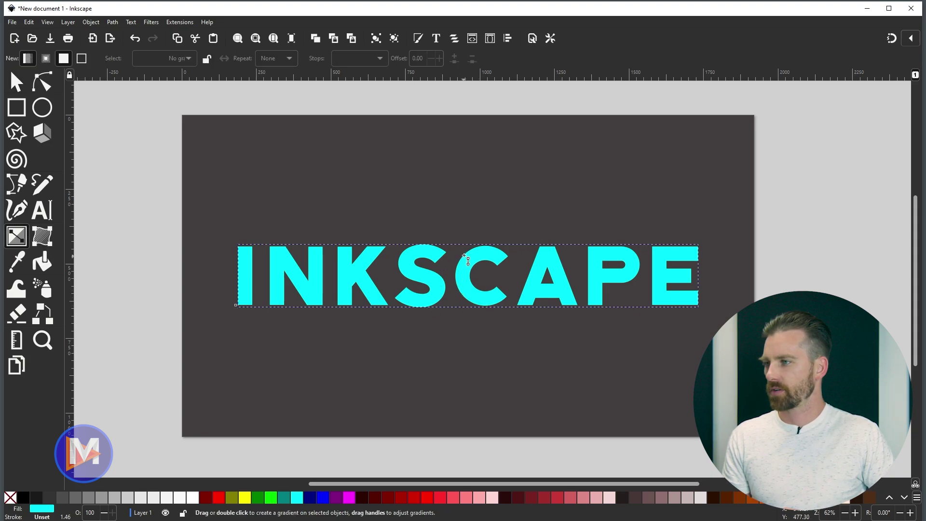
left_click_drag(451, 247, 450, 302)
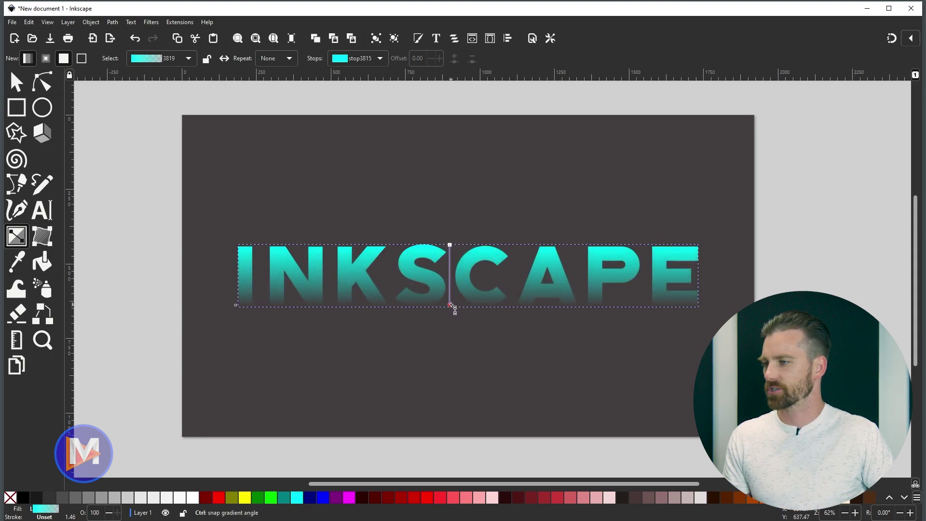
left_click_drag(450, 305, 451, 312)
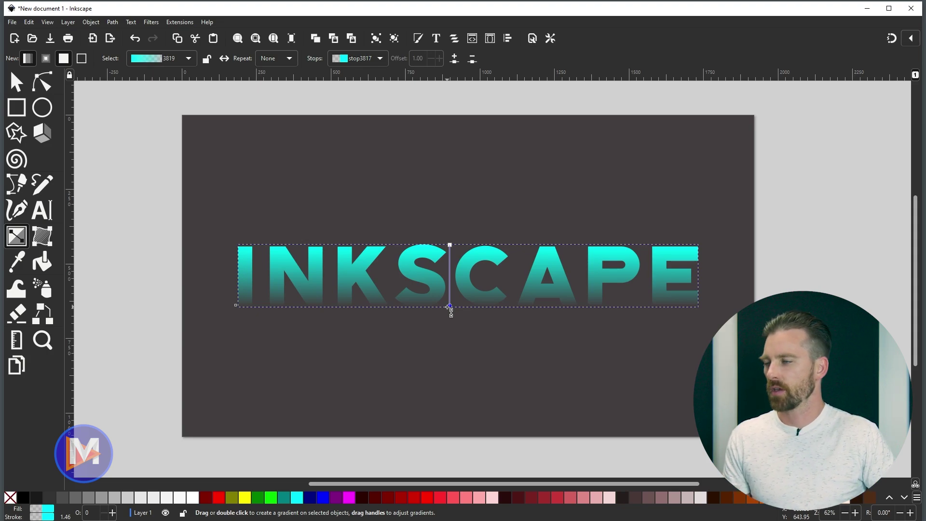
Enable snapping and align the gradient vertically from the letters' top edge to below them.
left_click(891, 39)
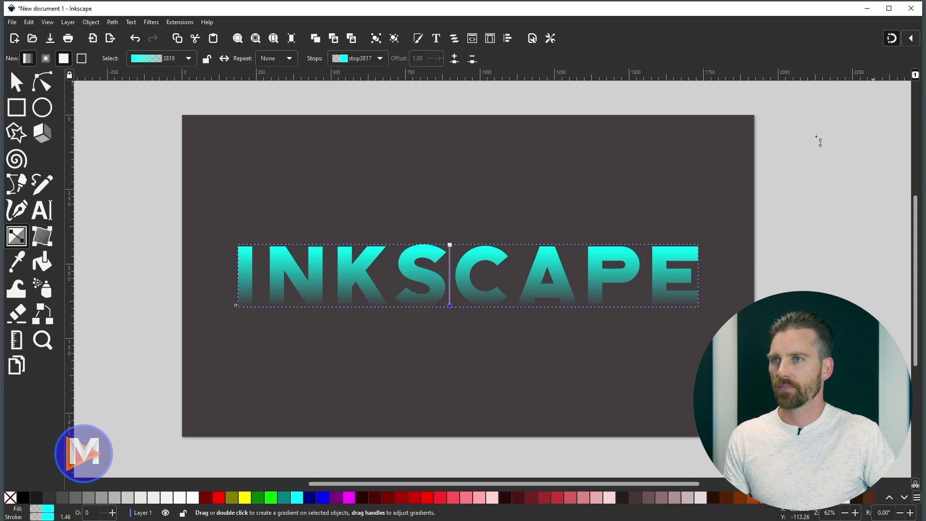
mouse_move(452, 308)
left_mouse_down()
mouse_move(455, 289)
mouse_move(452, 308)
left_mouse_up()
left_click_drag(452, 247, 450, 208)
left_click_drag(451, 307, 450, 351)
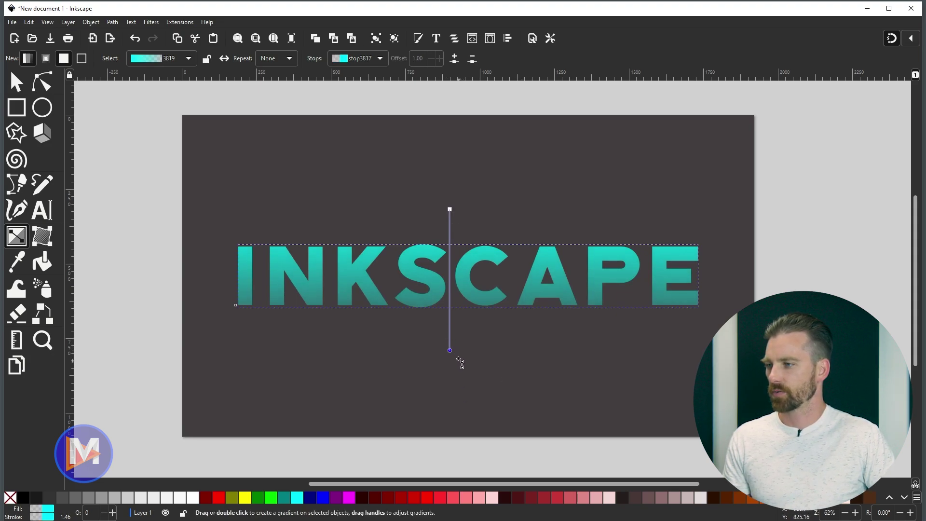
left_click_drag(449, 350, 642, 336)
left_click_drag(452, 211, 452, 248)
left_click_drag(643, 337, 446, 325)
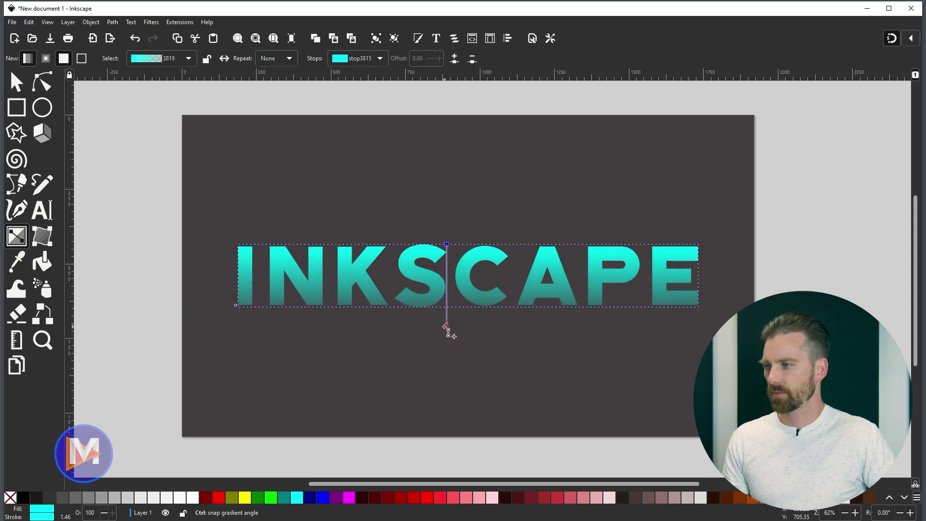
left_click_drag(449, 247, 450, 238)
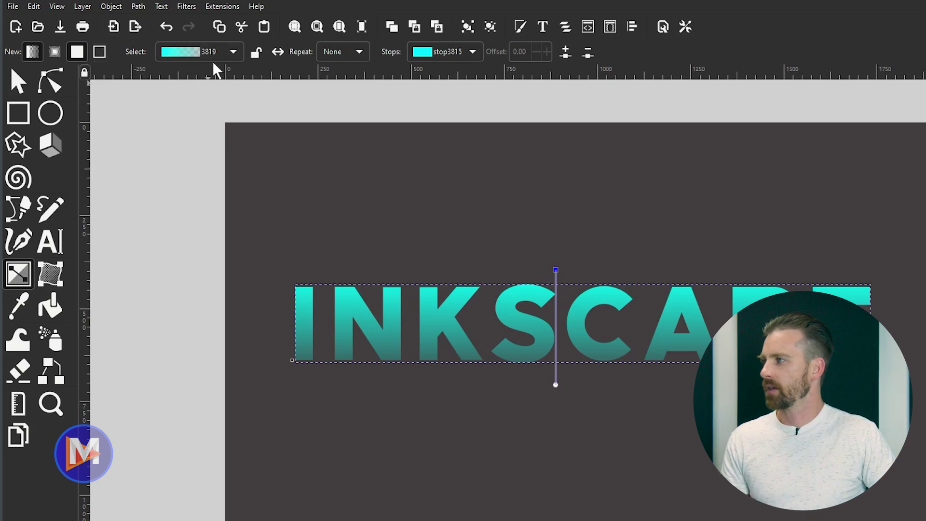
left_click(235, 51)
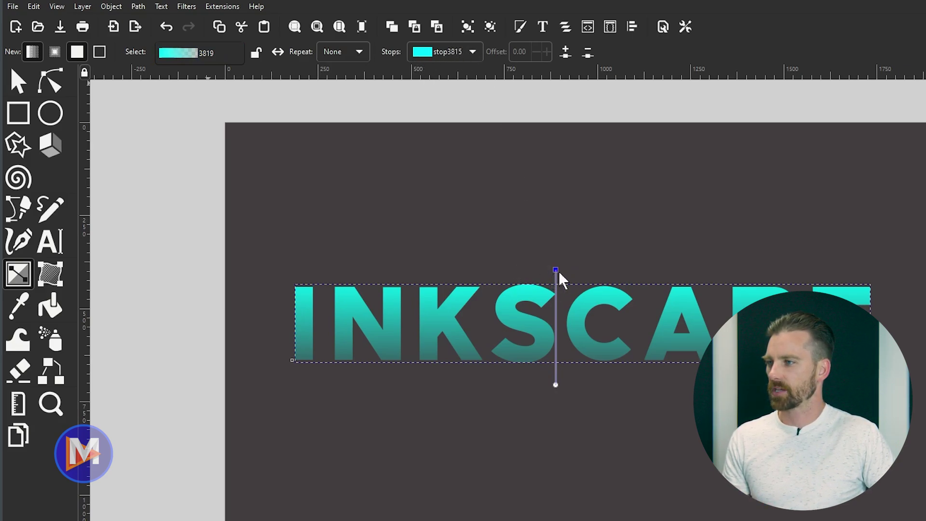
left_click(473, 51)
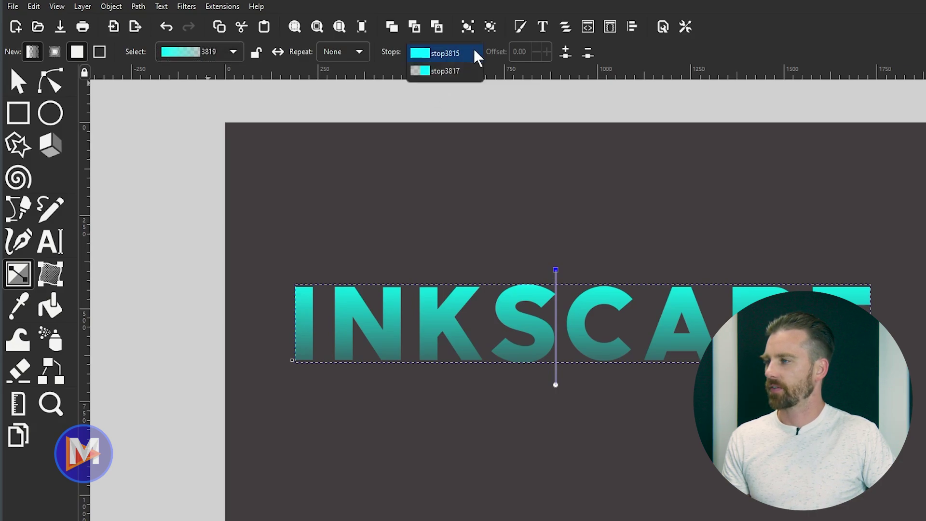
left_click(452, 71)
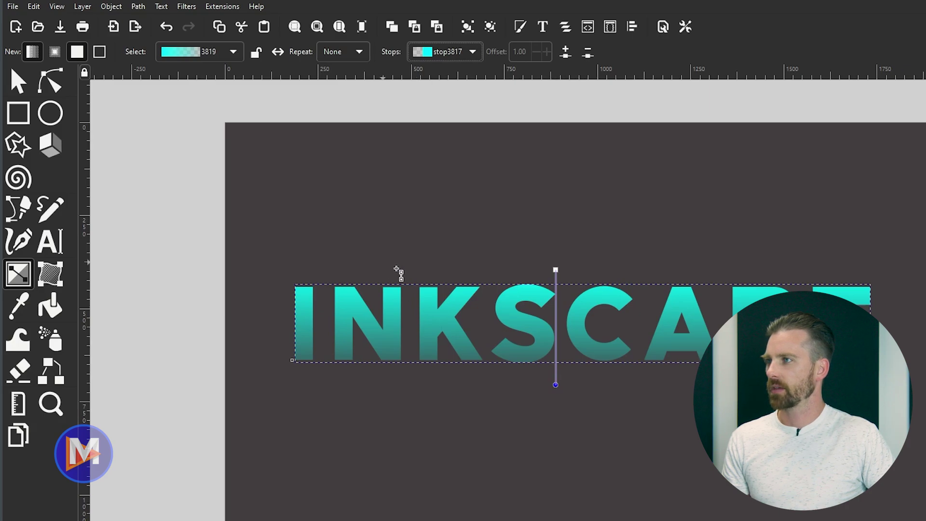
left_click(555, 270)
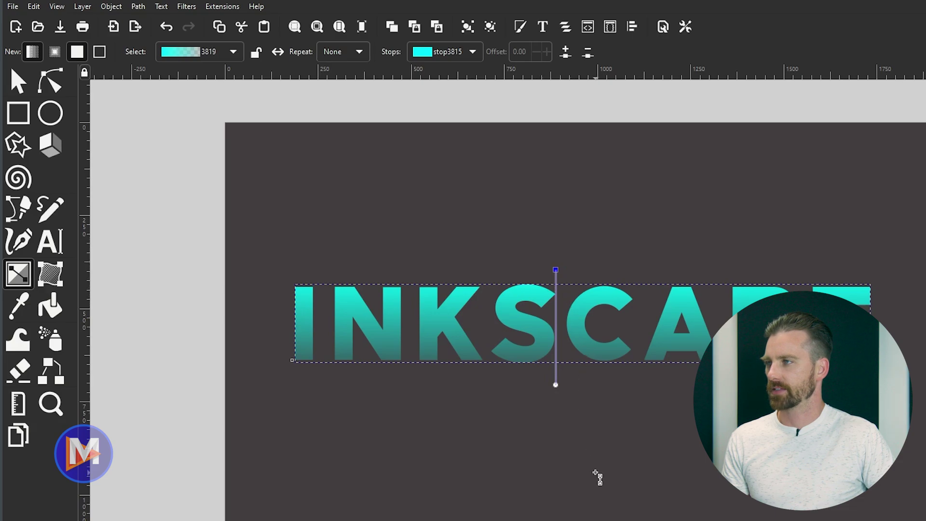
left_click(566, 48)
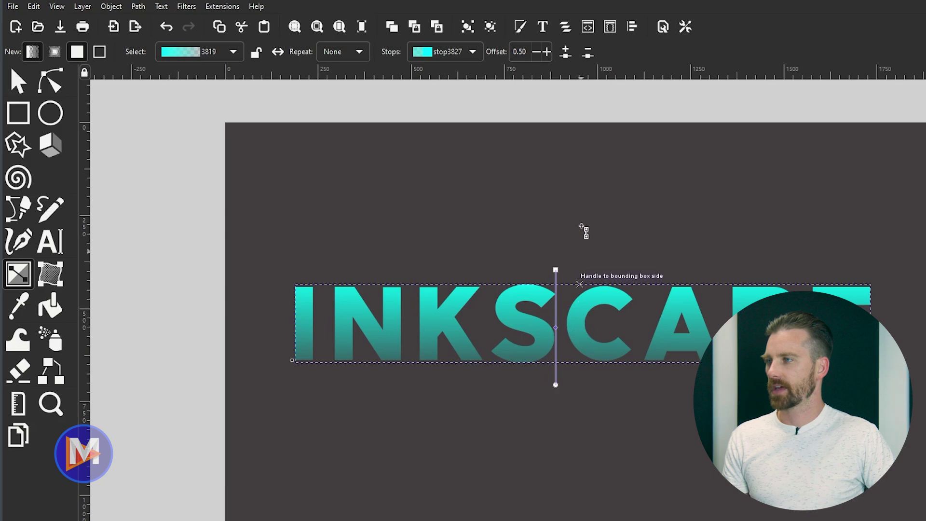
left_click(588, 54)
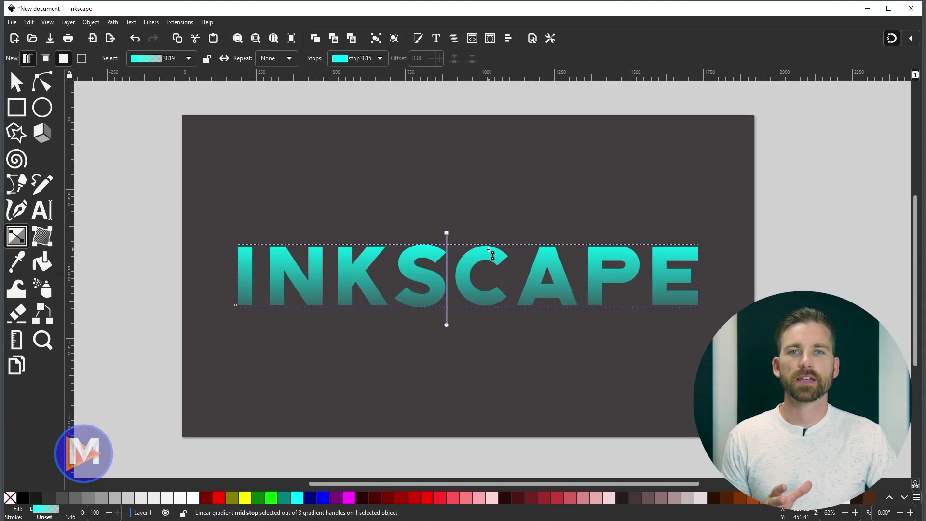
Keep the top stop aqua and snap the gradient ends to the text's top and bottom.
left_click(447, 233)
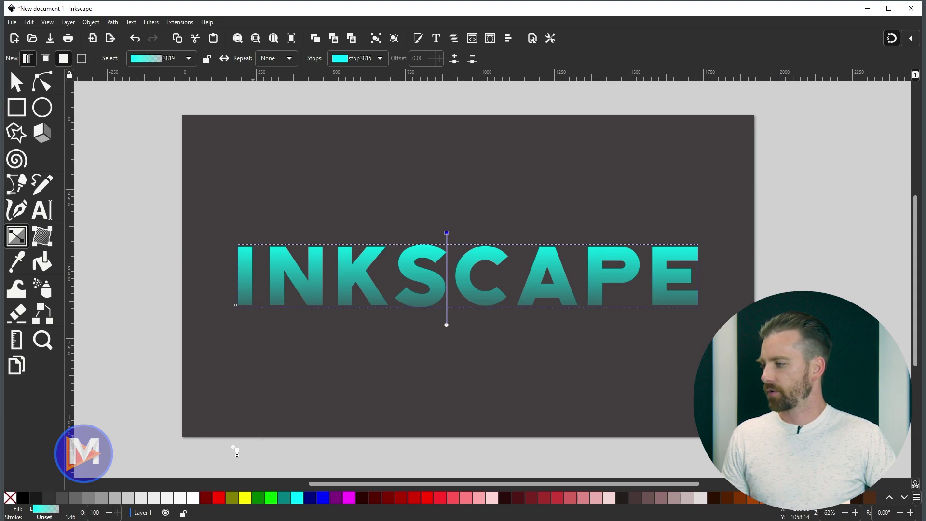
left_click(140, 503)
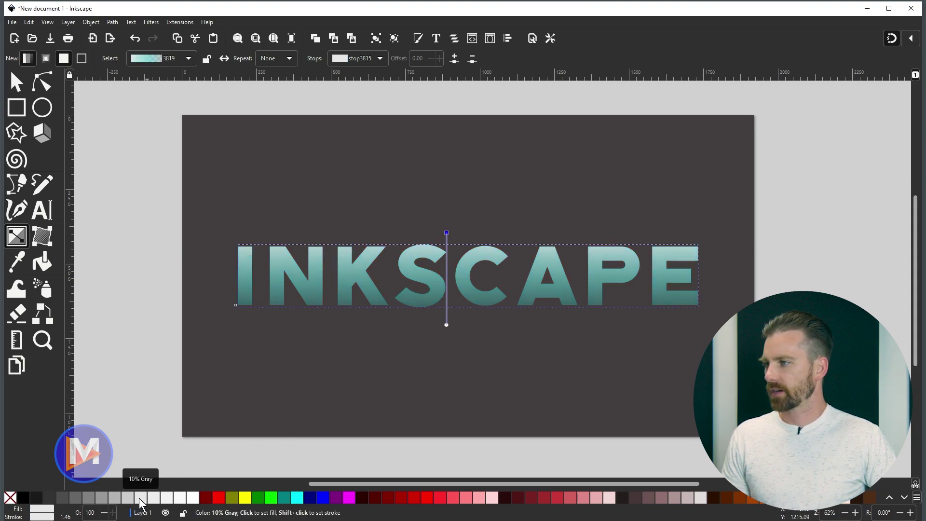
left_click(218, 498)
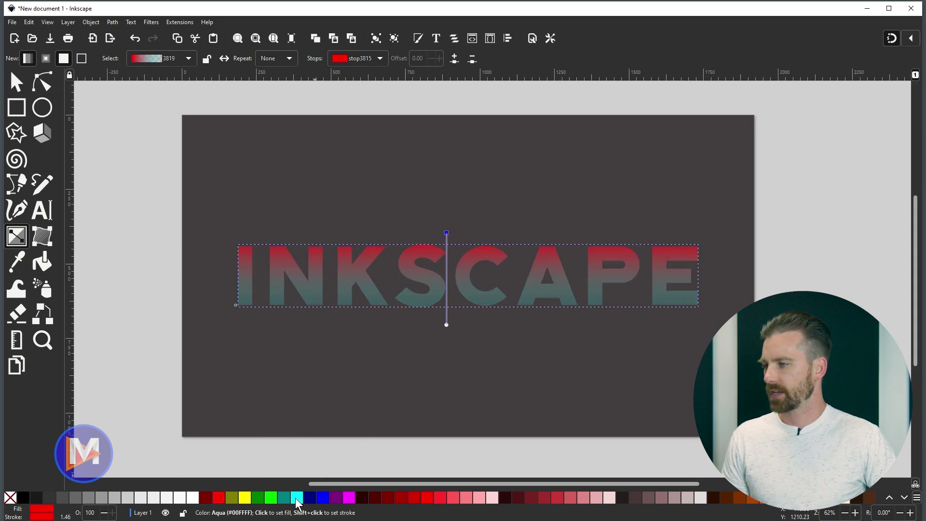
left_click(296, 501)
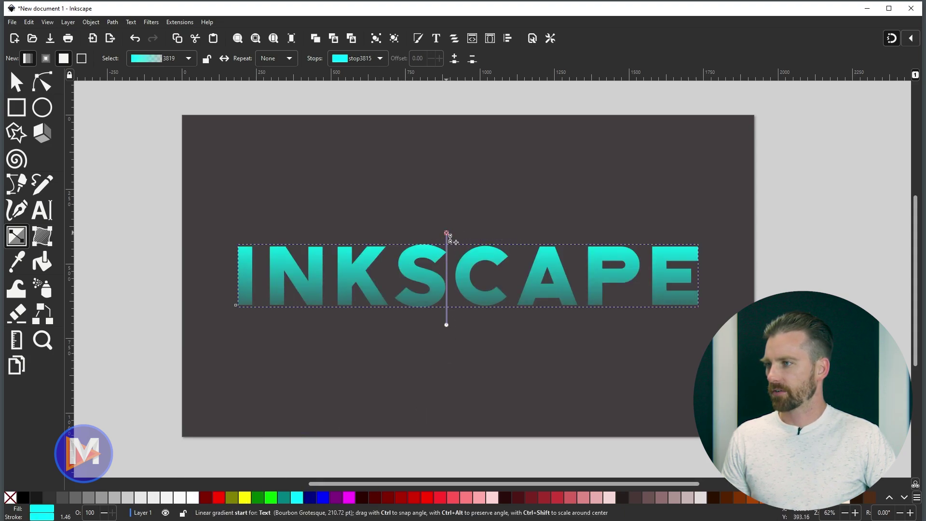
left_click_drag(447, 233, 448, 247)
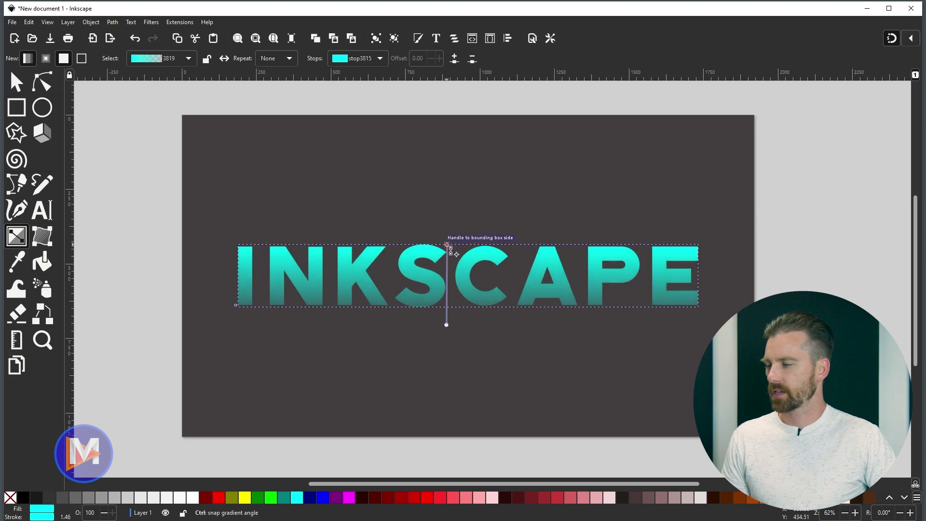
left_click_drag(446, 324, 448, 307)
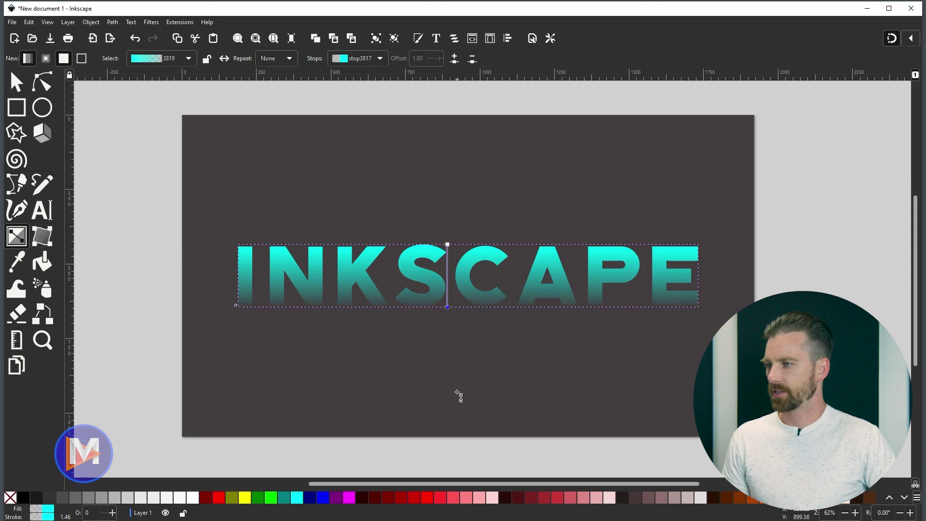
Colour the top gradient stop yellow and the bottom stop red.
left_click(448, 244)
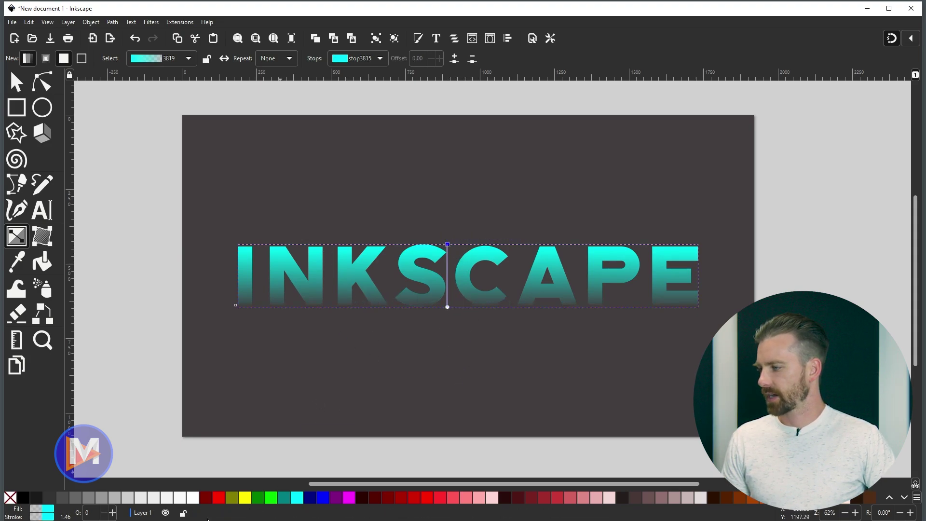
left_click(221, 499)
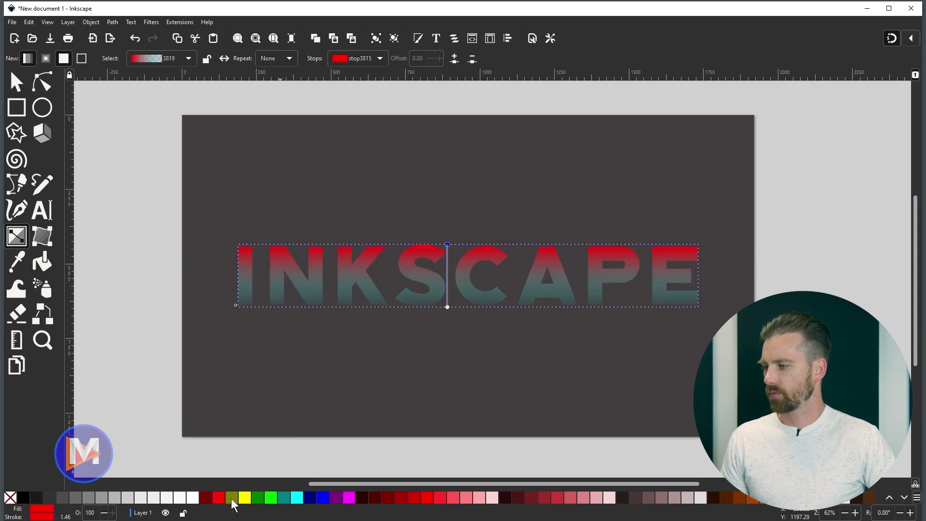
left_click(245, 498)
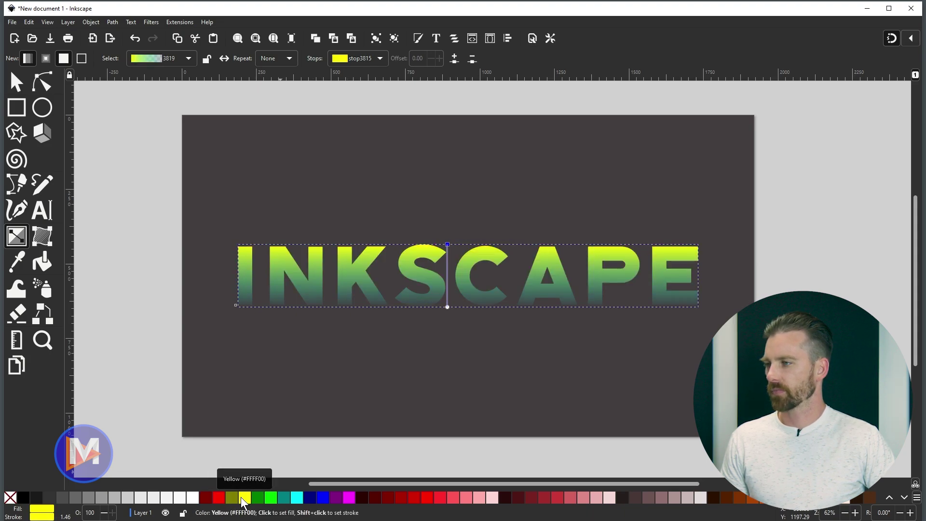
left_click(447, 307)
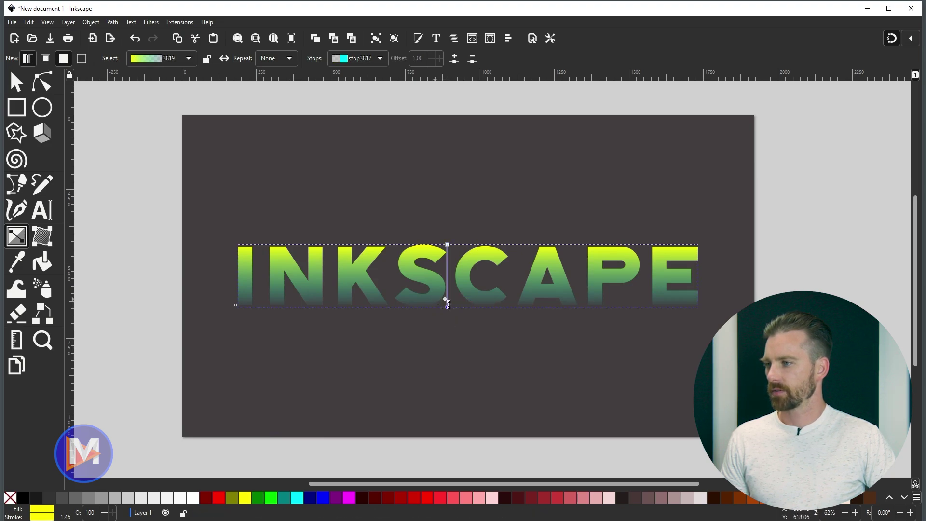
left_click(221, 498)
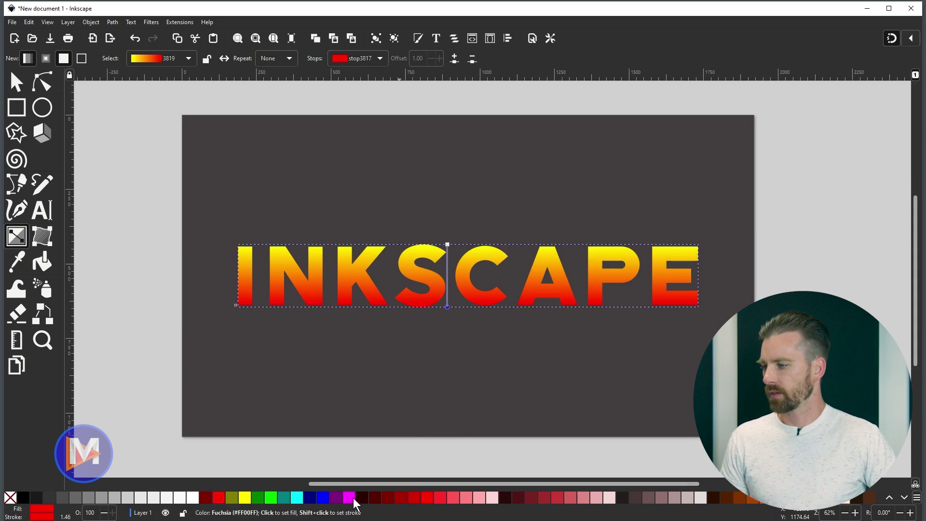
left_click(352, 499)
left_click(219, 499)
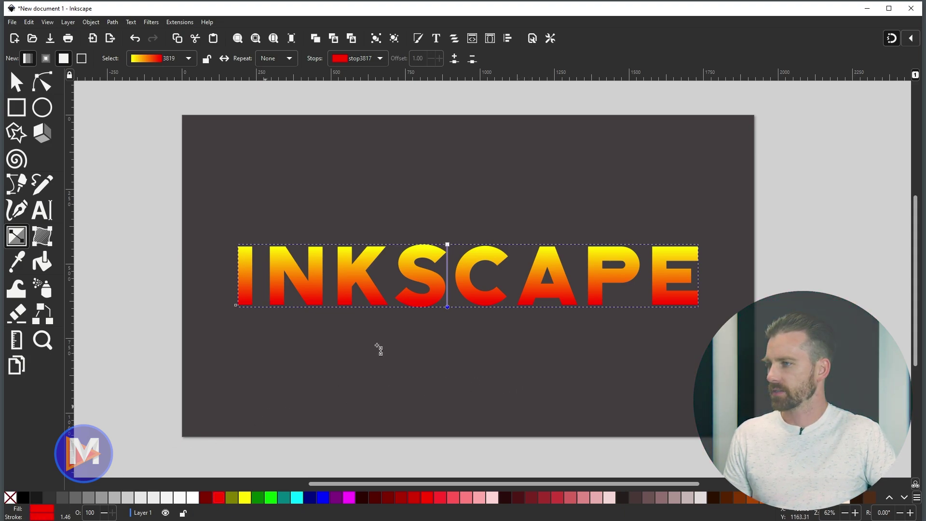
In Fill and Stroke, drag the gradient stops to show more yellow and red.
left_click(47, 513)
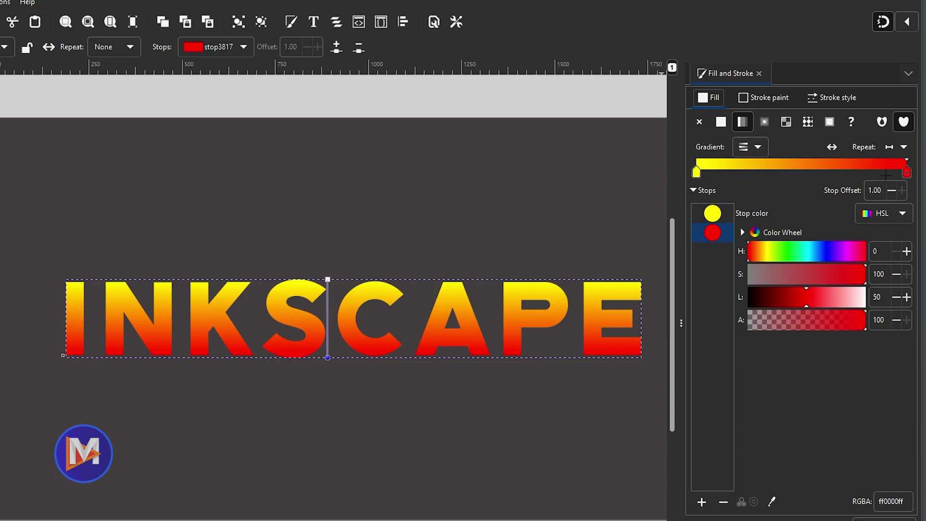
left_click_drag(900, 171, 839, 174)
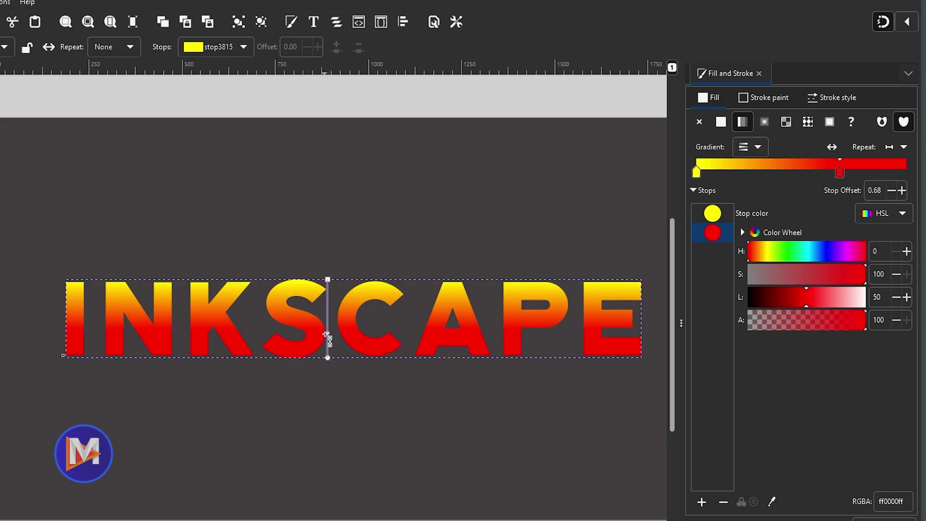
left_click_drag(842, 174, 870, 172)
left_click_drag(698, 174, 716, 174)
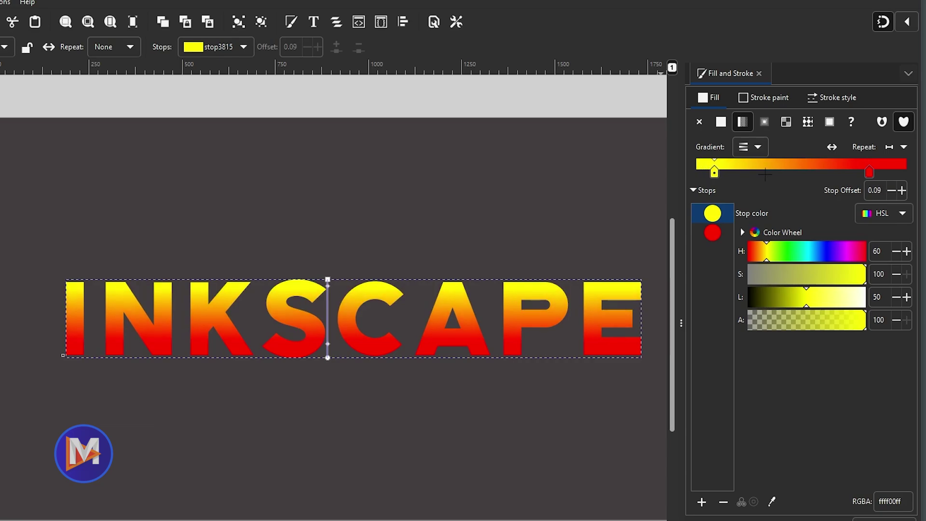
left_click(693, 190)
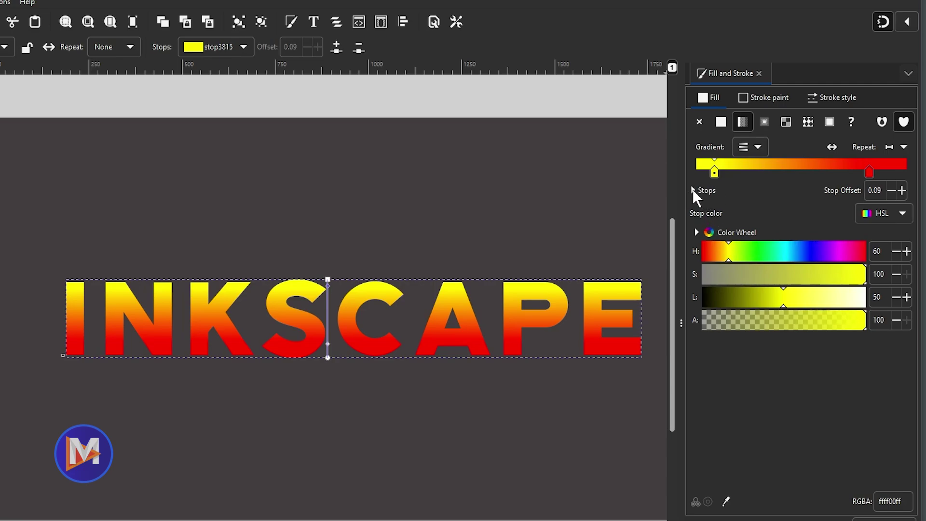
left_click(693, 189)
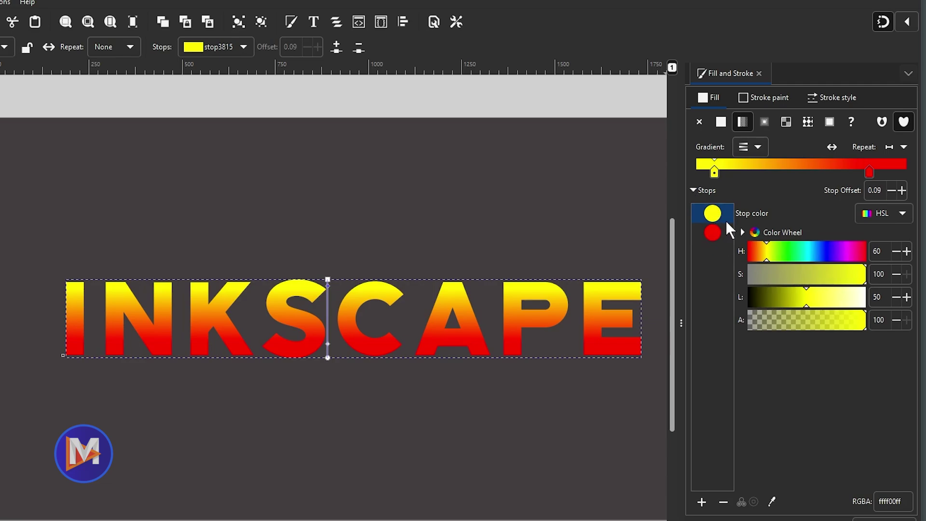
Select the end stop and shift its RGB colour from red toward orange and pink.
left_click(712, 234)
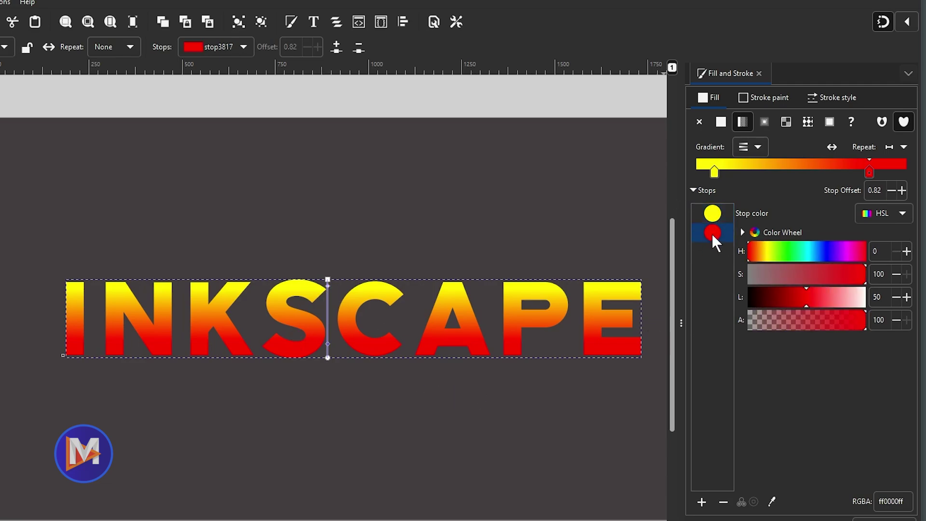
left_click(716, 214)
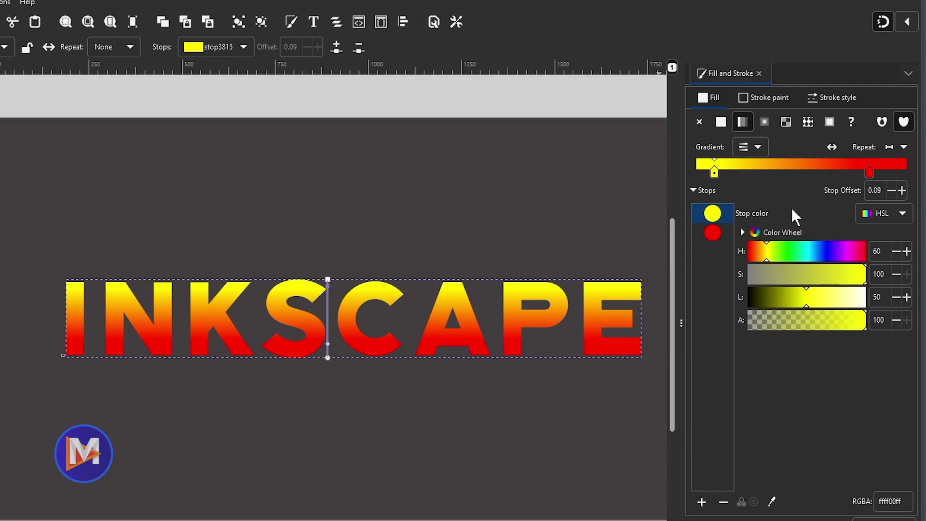
left_click(712, 237)
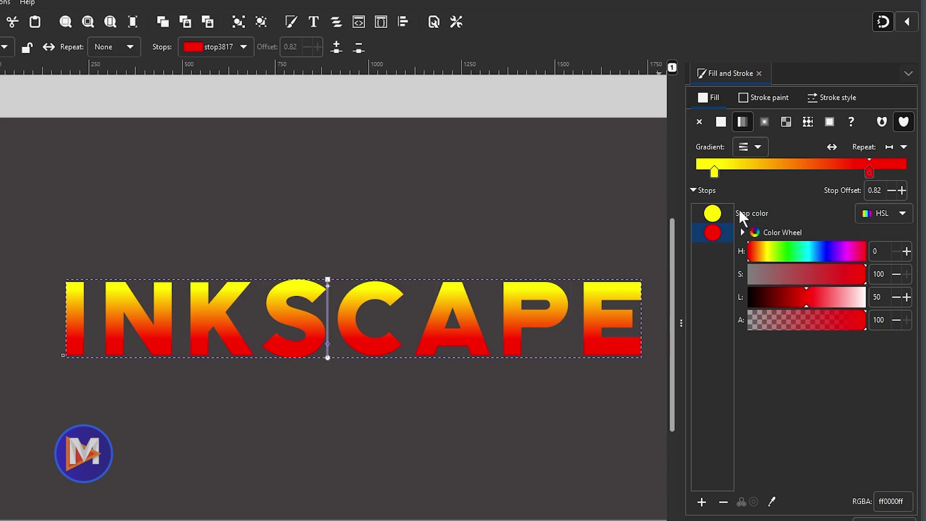
left_click(713, 214)
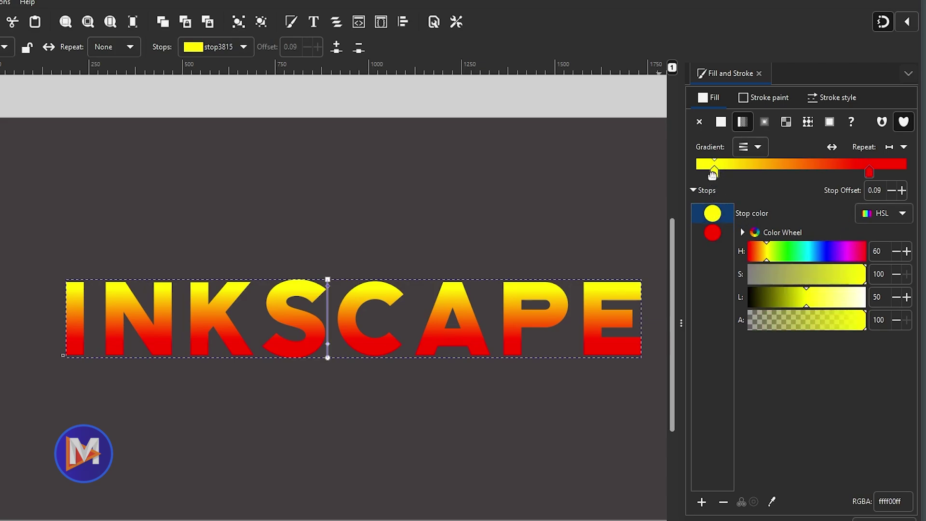
left_click(713, 232)
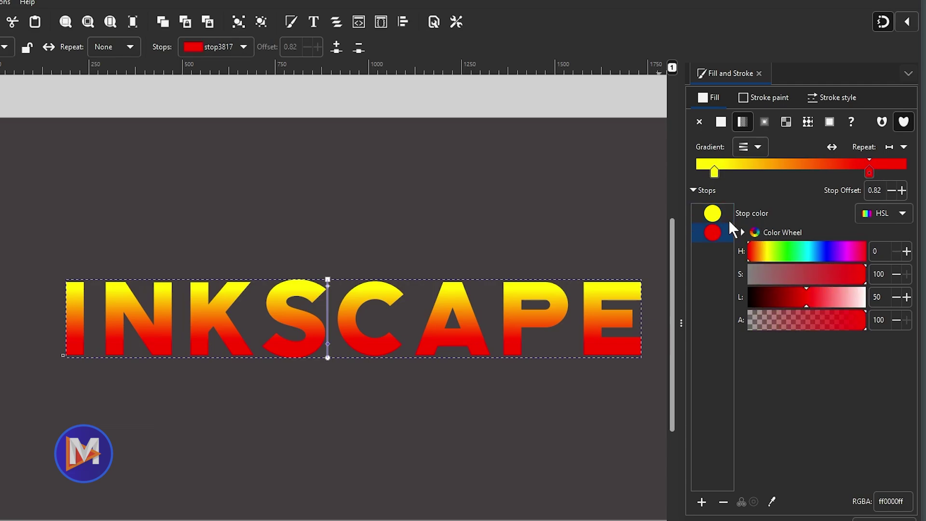
left_click(903, 213)
left_click(896, 253)
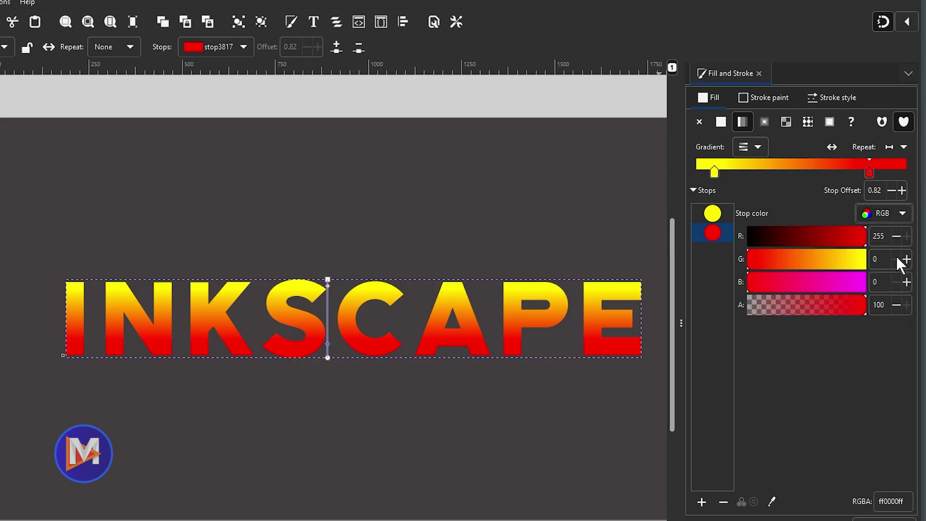
mouse_move(782, 265)
left_mouse_down()
mouse_move(835, 265)
mouse_move(808, 268)
mouse_move(792, 247)
mouse_move(847, 245)
left_mouse_up()
left_click_drag(833, 288, 846, 285)
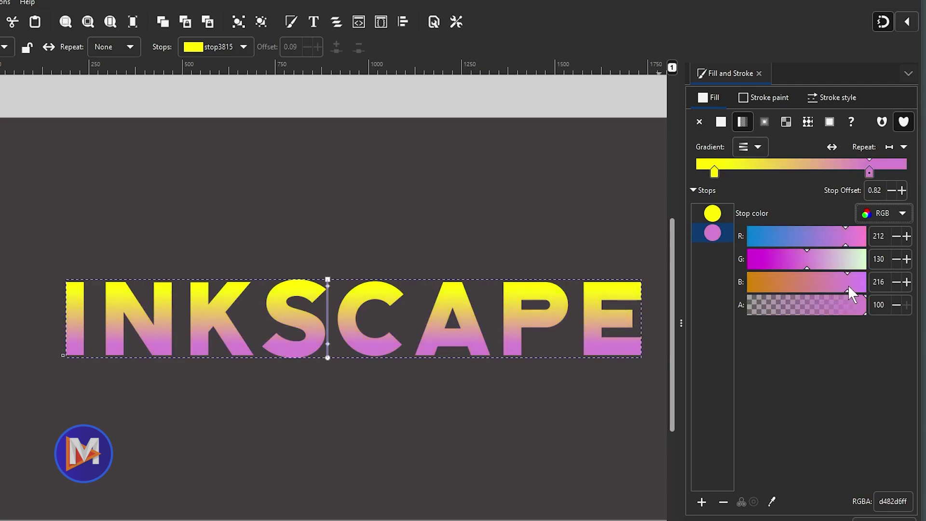
Switch the end stop to CMYK and adjust C and M to a light blue.
left_click(901, 211)
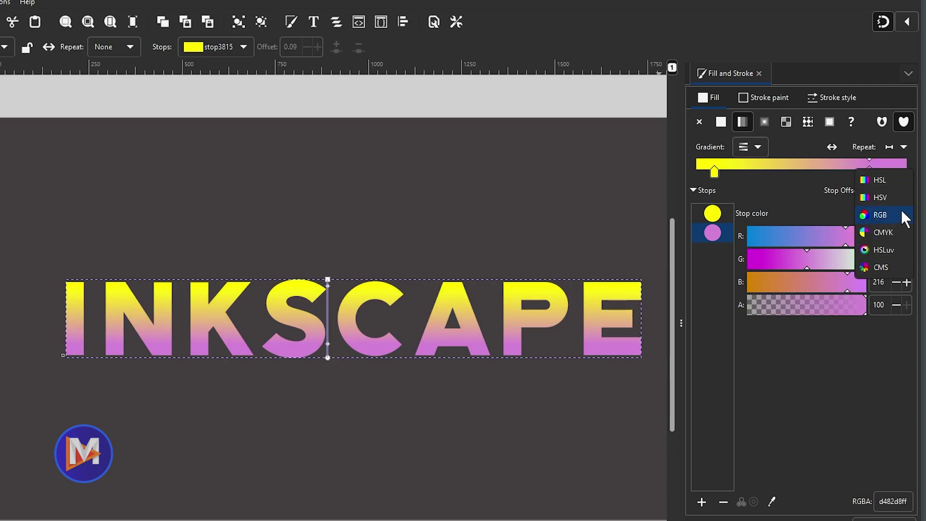
left_click(890, 231)
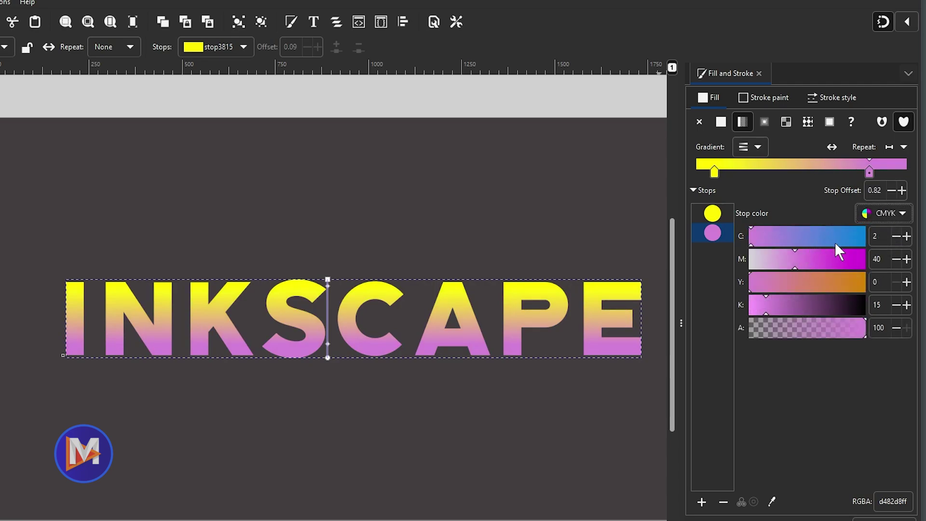
left_click_drag(836, 244, 849, 242)
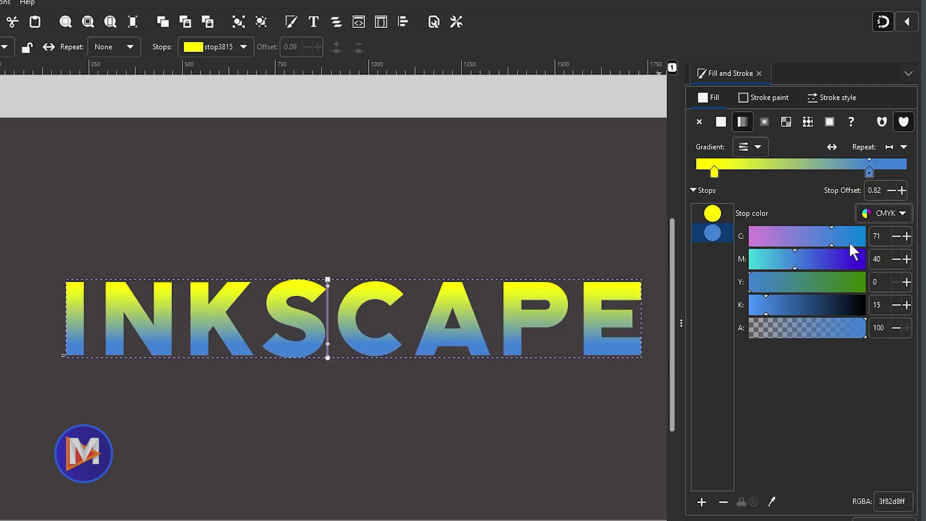
left_click(805, 266)
left_click(777, 267)
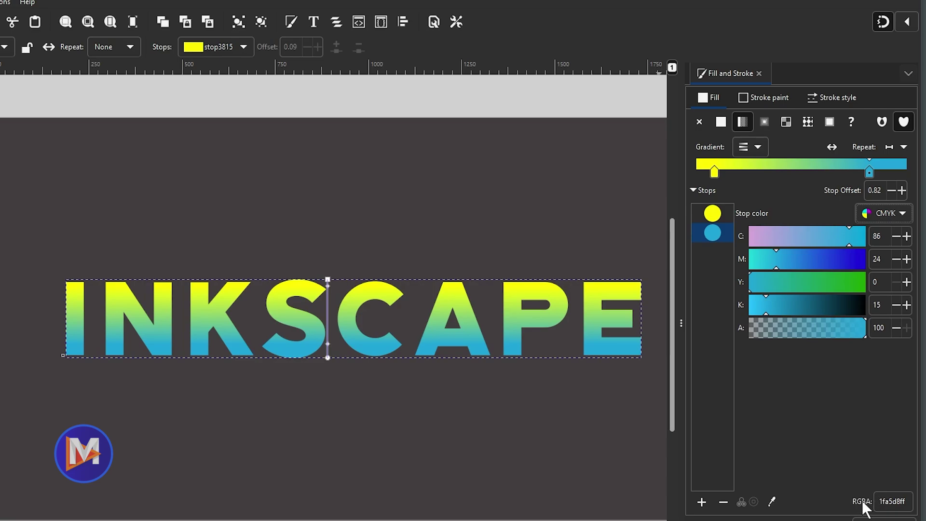
left_click(888, 499)
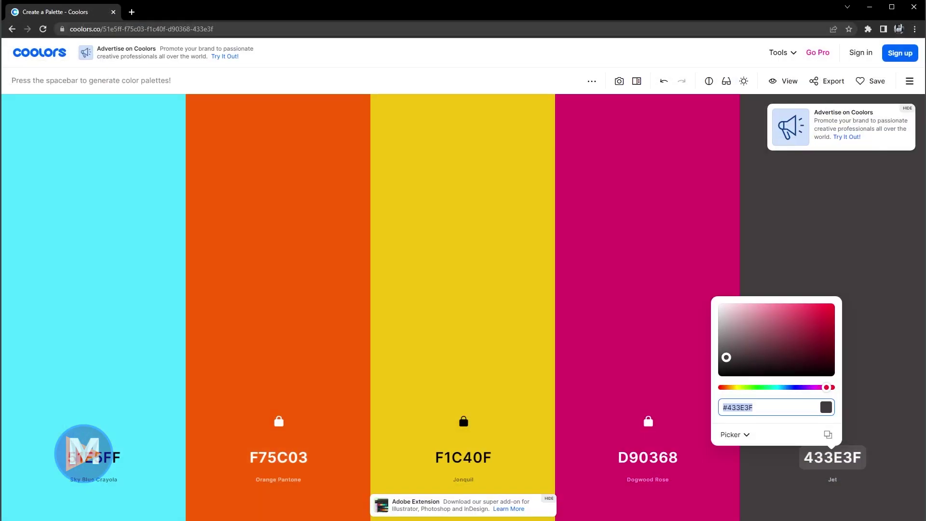
Open the D90368 colour's picker in Coolors and minimize the browser.
left_click(667, 465)
left_click(669, 462)
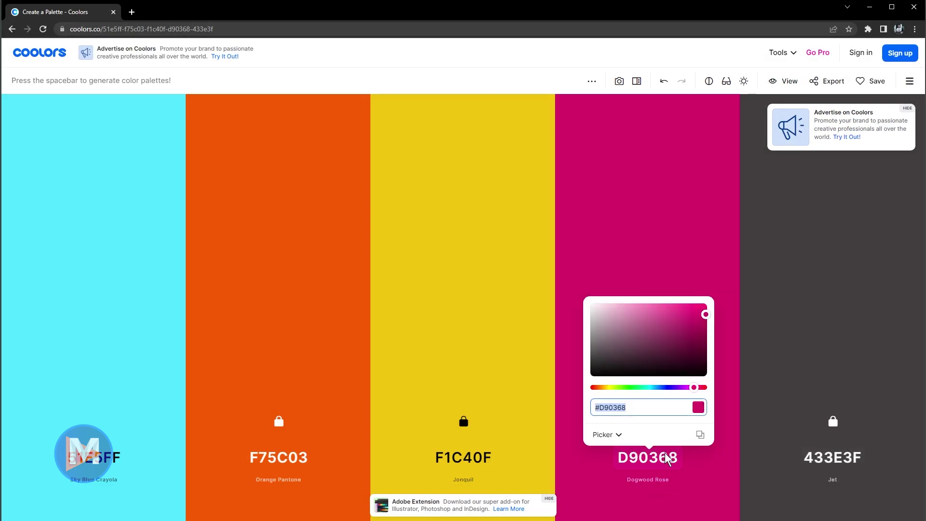
left_click(869, 7)
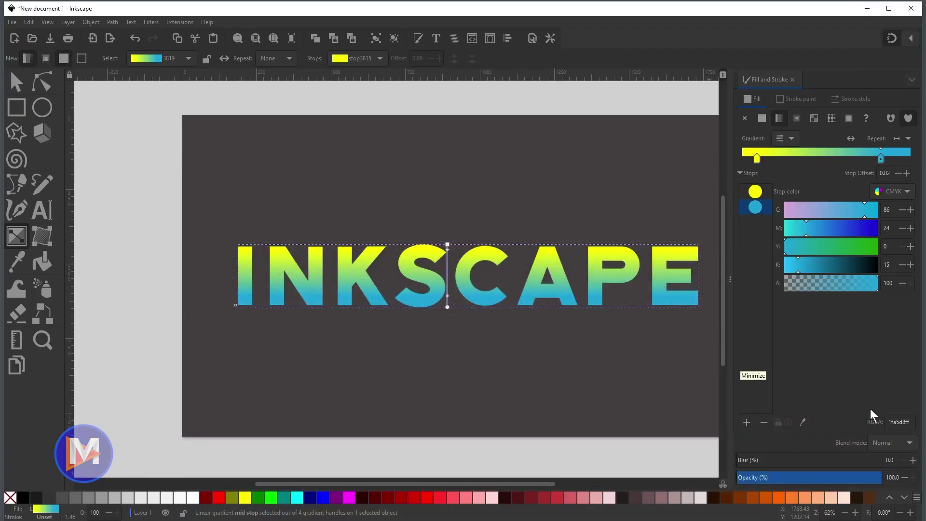
Paste D90368 into the end stop and F1C40F into the yellow start stop.
left_click(901, 419)
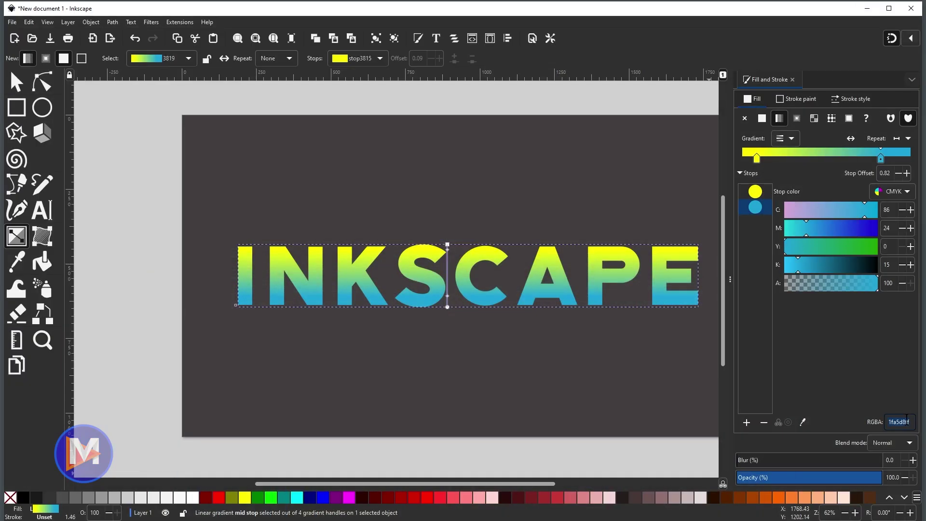
type("d90368")
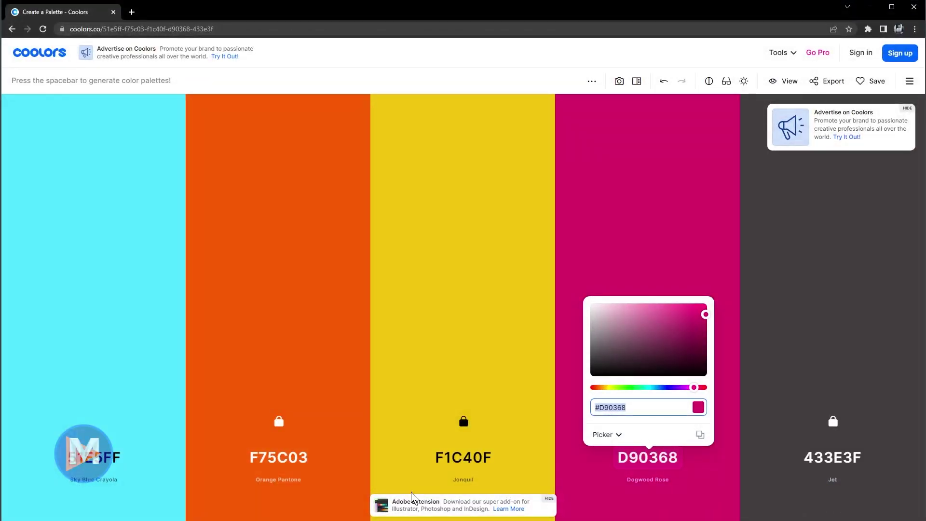
left_click(464, 458)
key("ctrl+c")
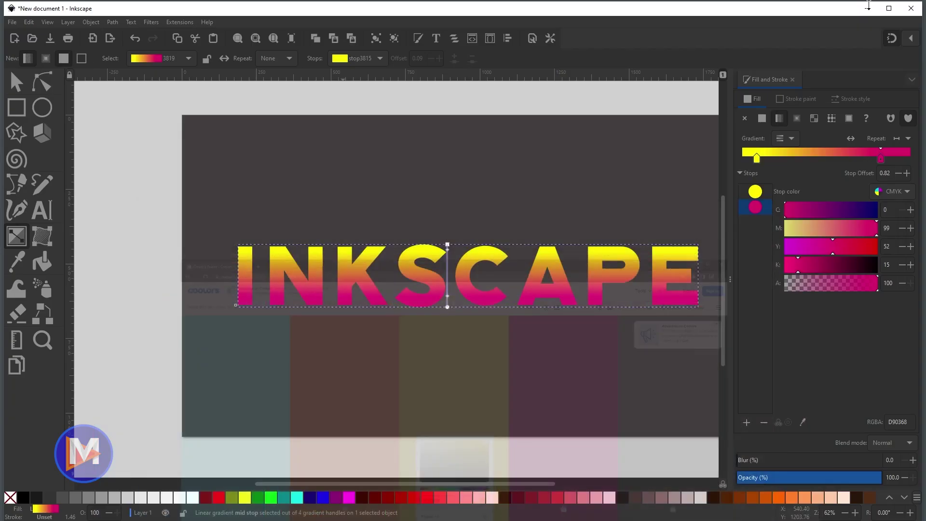
left_click(755, 193)
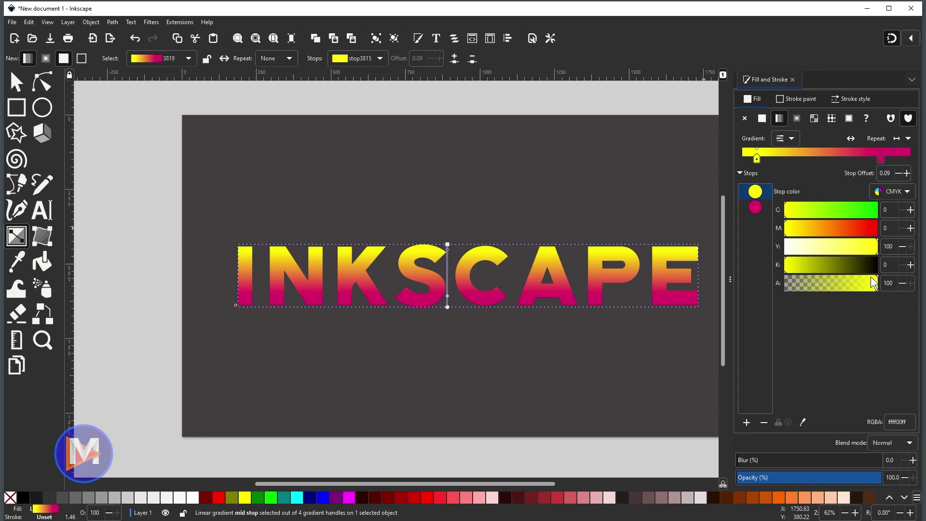
left_click(900, 422)
key("ctrl+v")
key("Return")
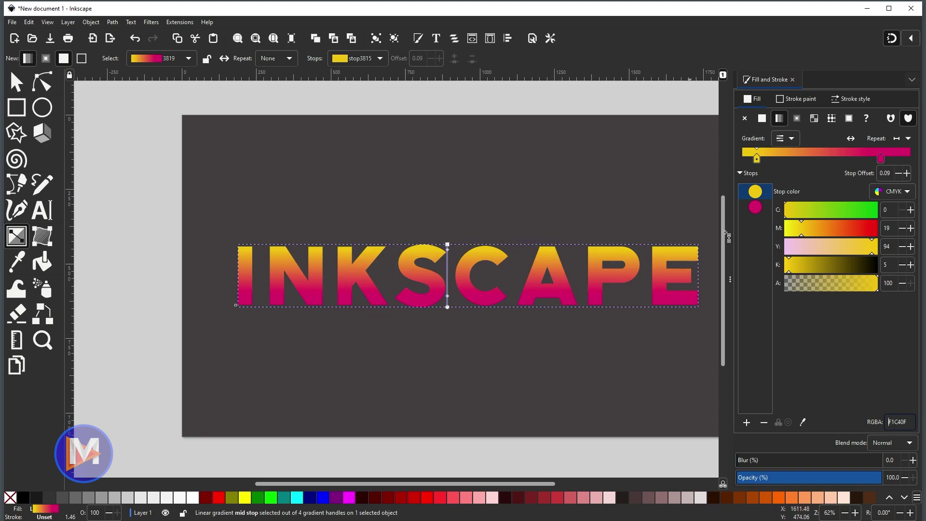
Move the stops to the gradient ends and add an orange middle stop at 0.50.
left_click_drag(756, 158, 739, 158)
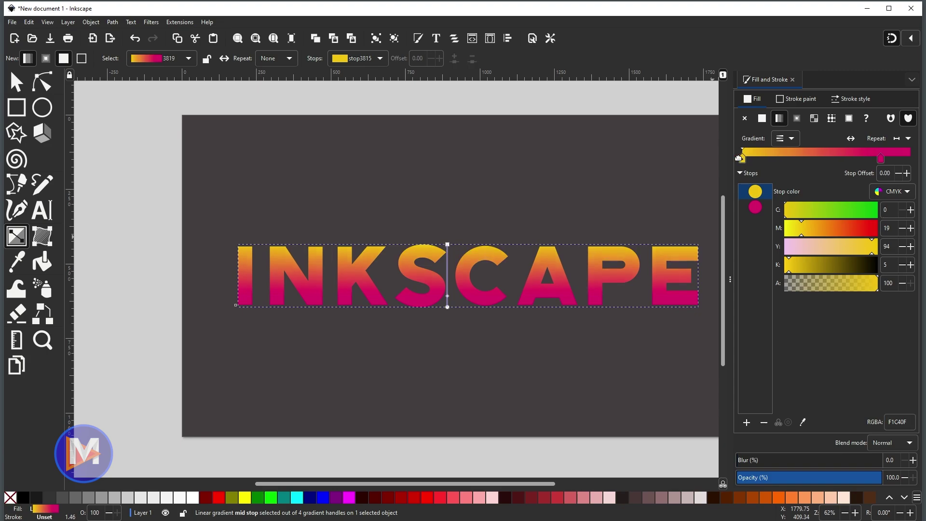
left_click_drag(878, 162, 915, 155)
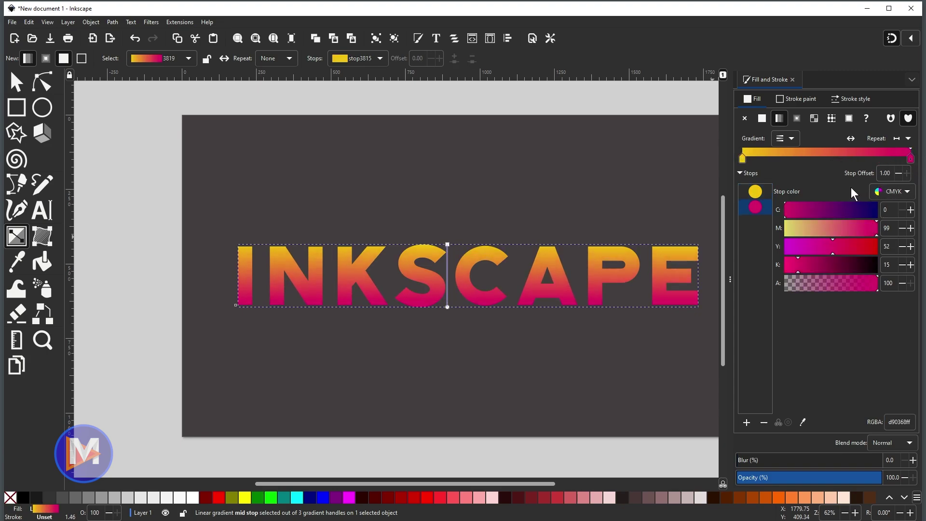
left_click(746, 424)
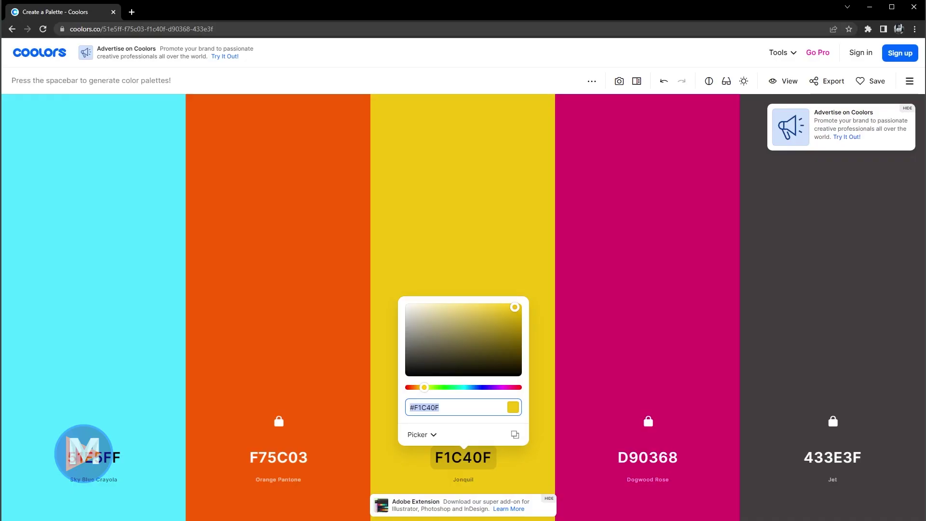
Copy the cyan hex value 51E5FF in Coolors and minimize the browser.
left_click(107, 461)
left_click(107, 463)
key("ctrl+c")
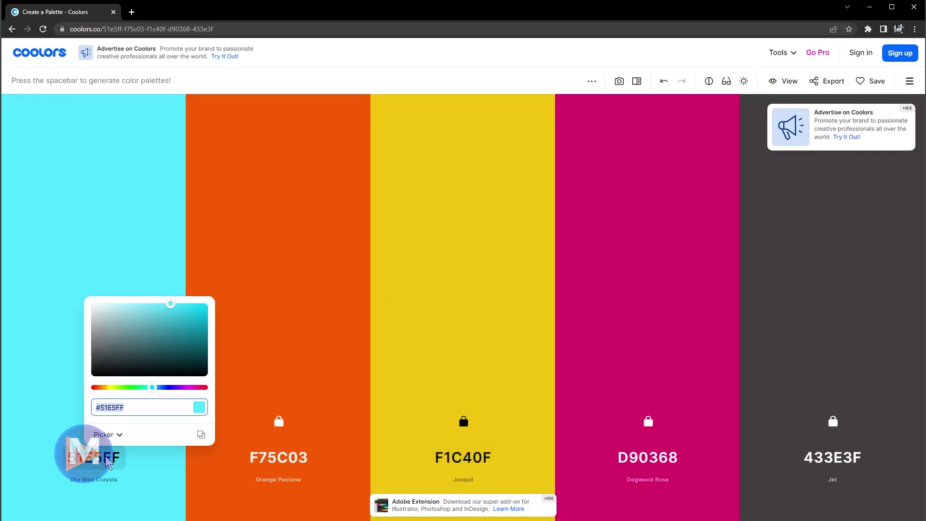
left_click(869, 7)
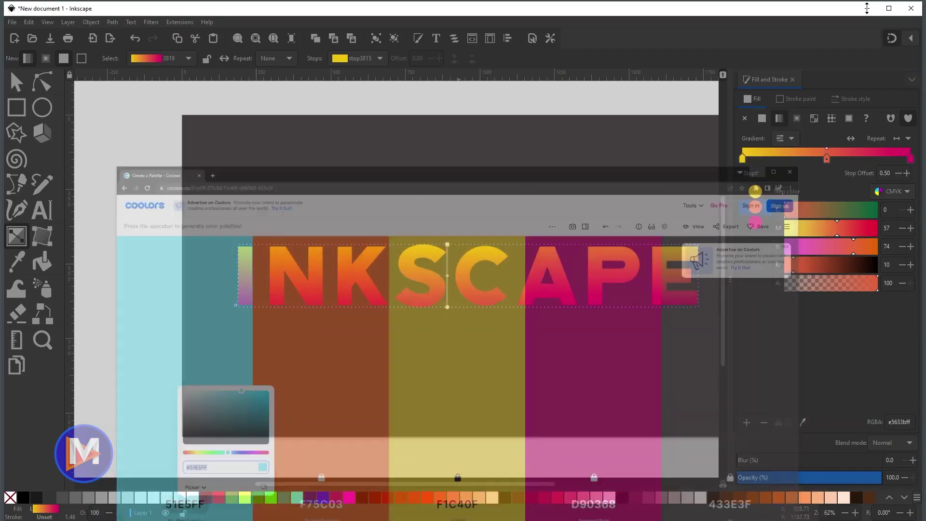
left_click(899, 422)
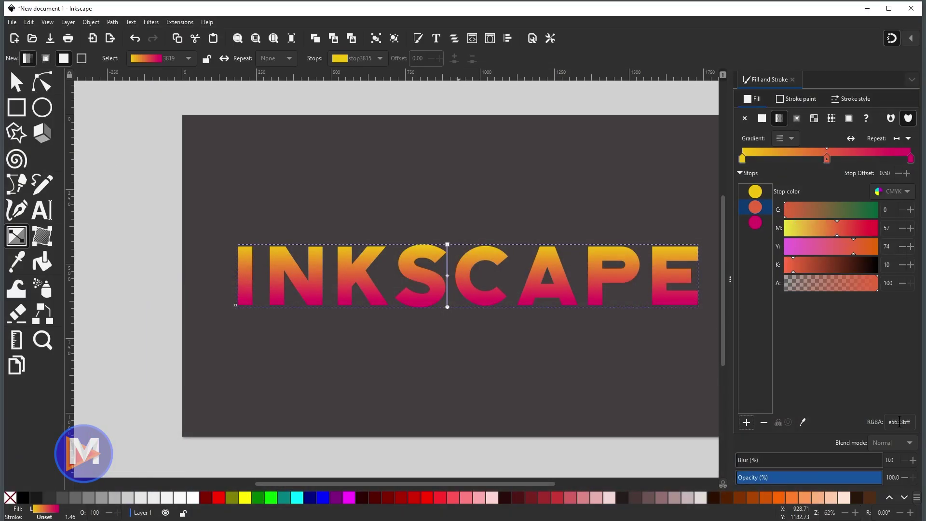
key("ctrl+v")
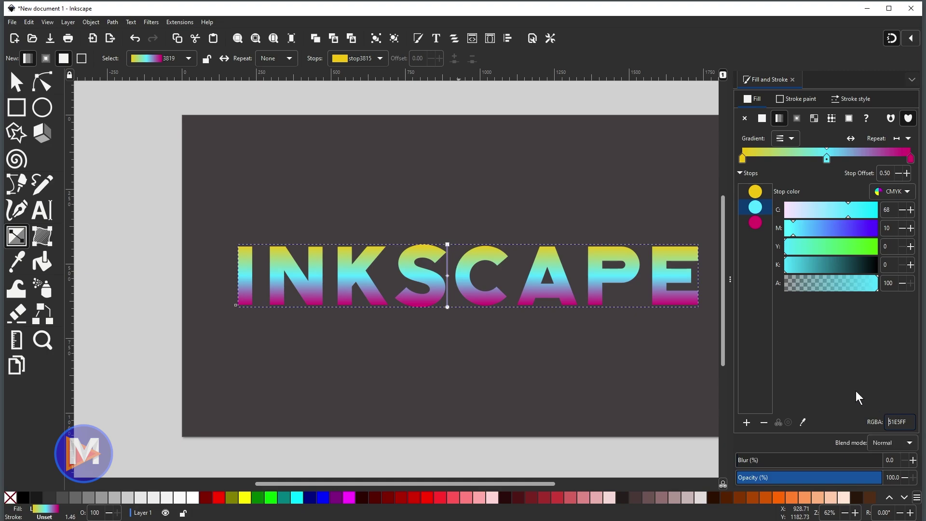
key("Return")
key("ctrl+z")
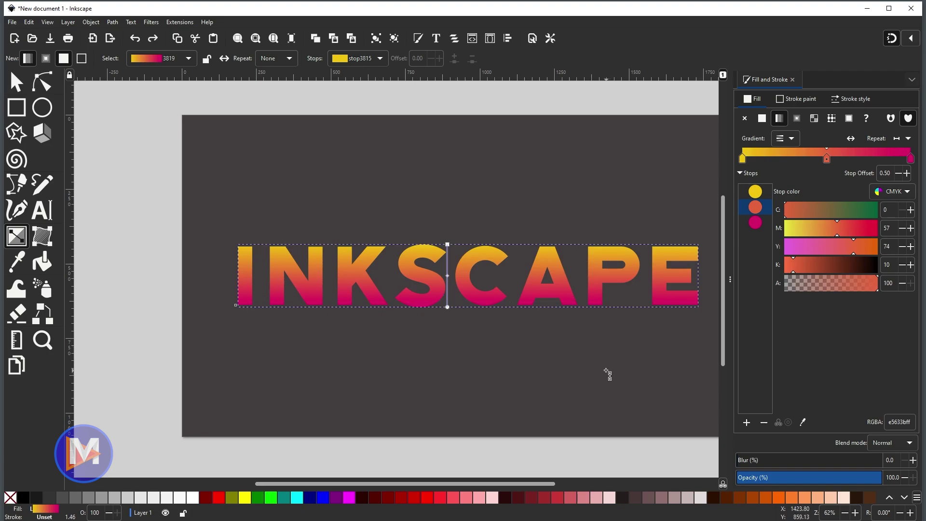
Switch the fill to a radial gradient and extend its vertical radius above the text.
left_click(797, 118)
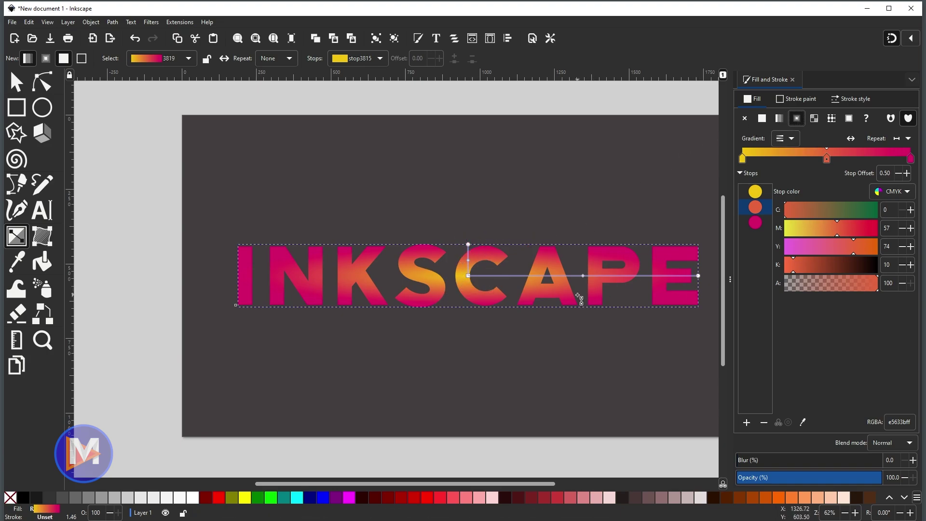
left_click_drag(468, 245, 468, 122)
left_click_drag(472, 195, 468, 244)
left_click_drag(472, 203, 473, 169)
Widen the horizontal radius to the page edge and move the orange middle stop to 0.60.
left_click(698, 276)
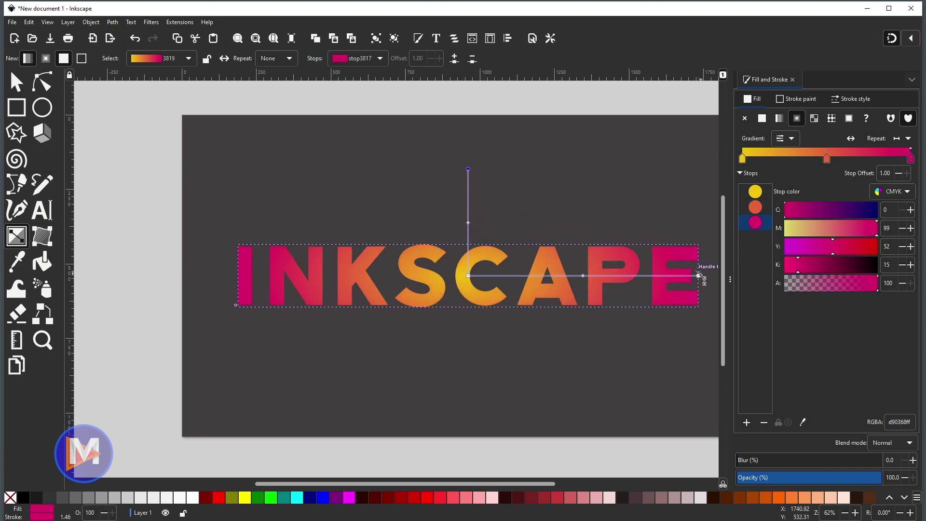
mouse_move(665, 393)
left_mouse_down()
mouse_move(628, 381)
mouse_move(577, 392)
left_mouse_up()
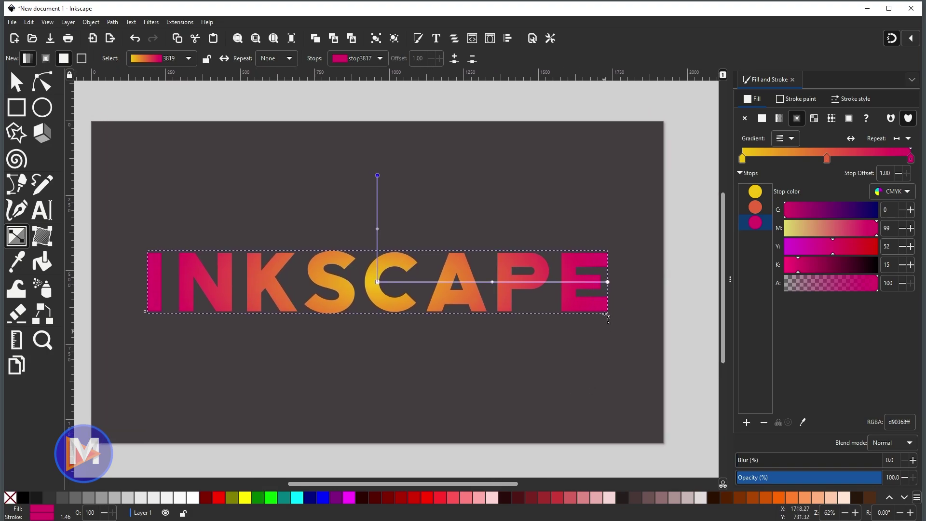
left_click_drag(609, 283, 629, 282)
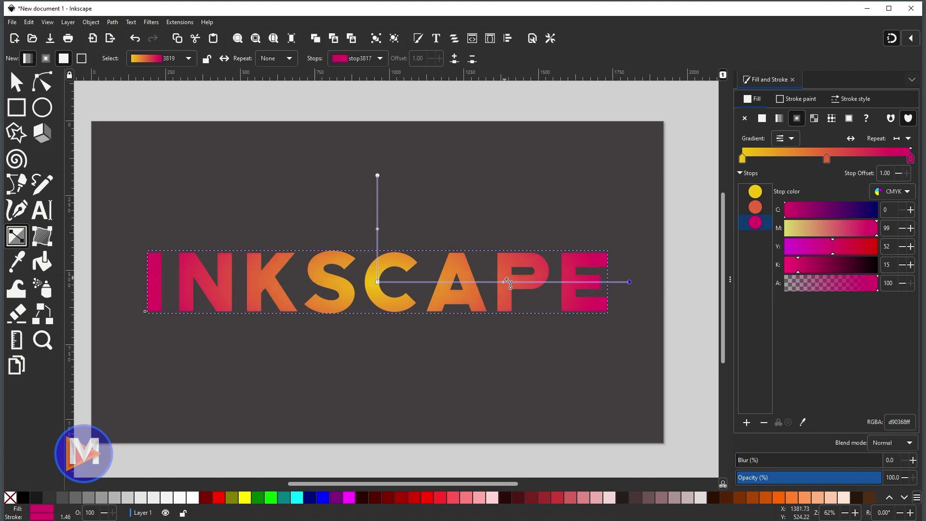
mouse_move(505, 285)
left_mouse_down()
mouse_move(480, 288)
mouse_move(518, 290)
mouse_move(479, 289)
left_mouse_up()
mouse_move(541, 292)
left_mouse_down()
mouse_move(515, 296)
mouse_move(530, 292)
left_mouse_up()
left_click(528, 283)
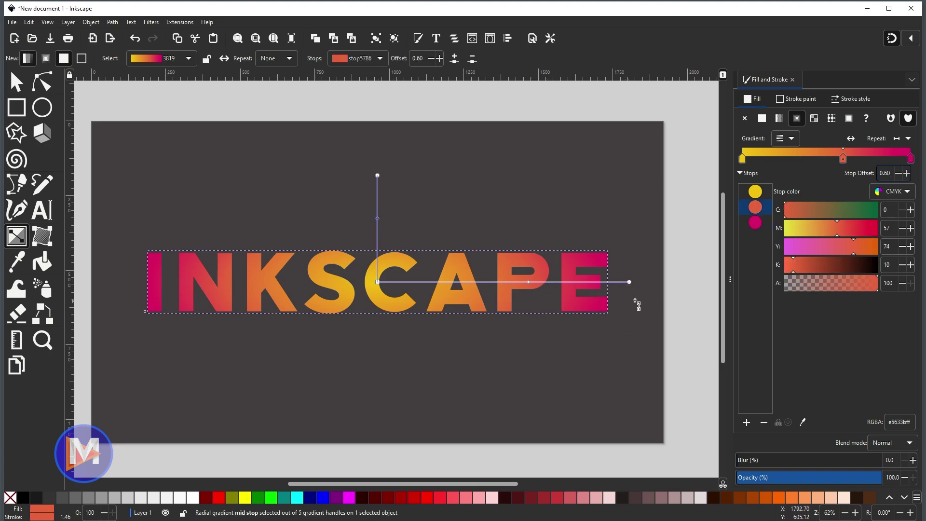
Move the radial gradient's orange middle stop to offset 0.50, trying 0.75 first.
left_click(843, 158)
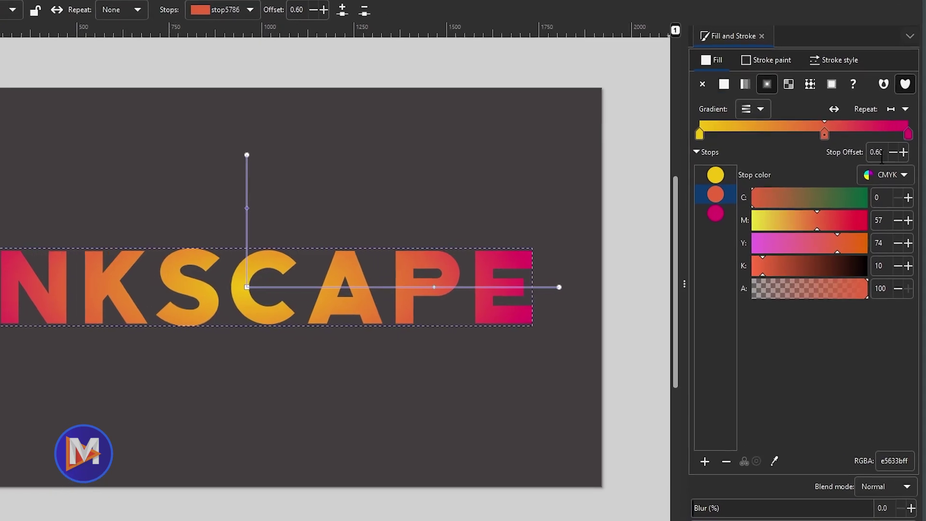
left_click(878, 153)
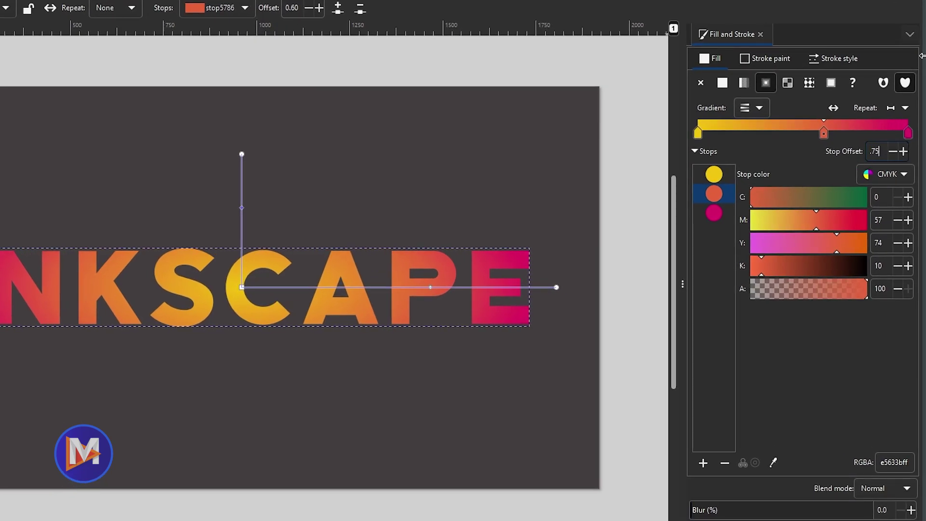
key("Return")
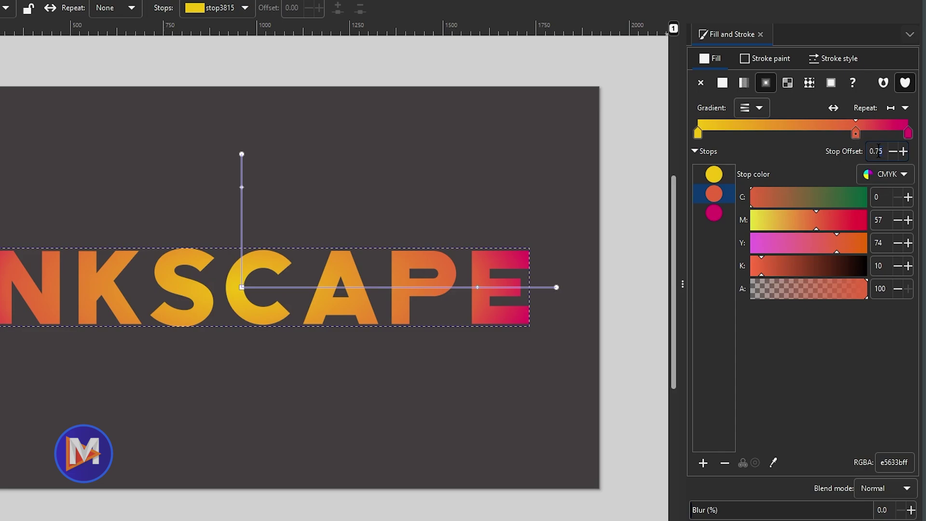
key("Return")
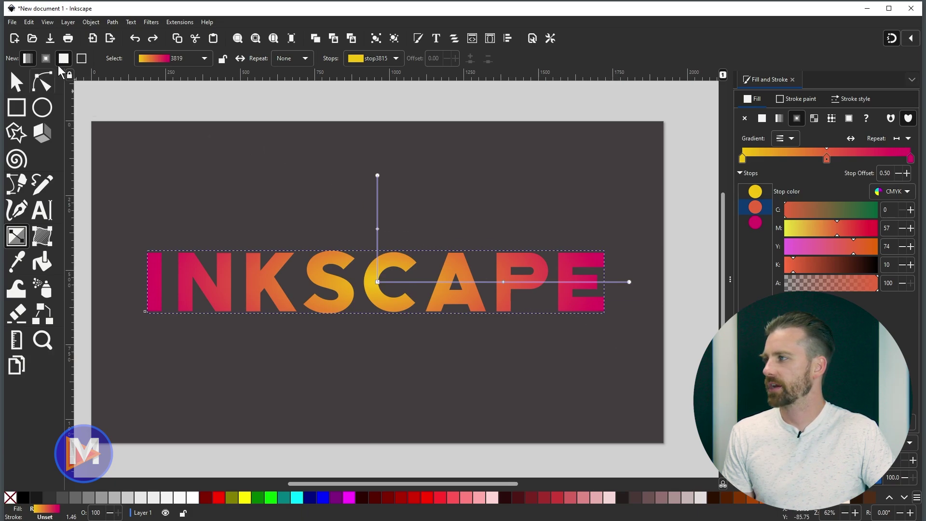
Add a linear stroke gradient running diagonally from the word's upper left to lower right.
left_click(82, 58)
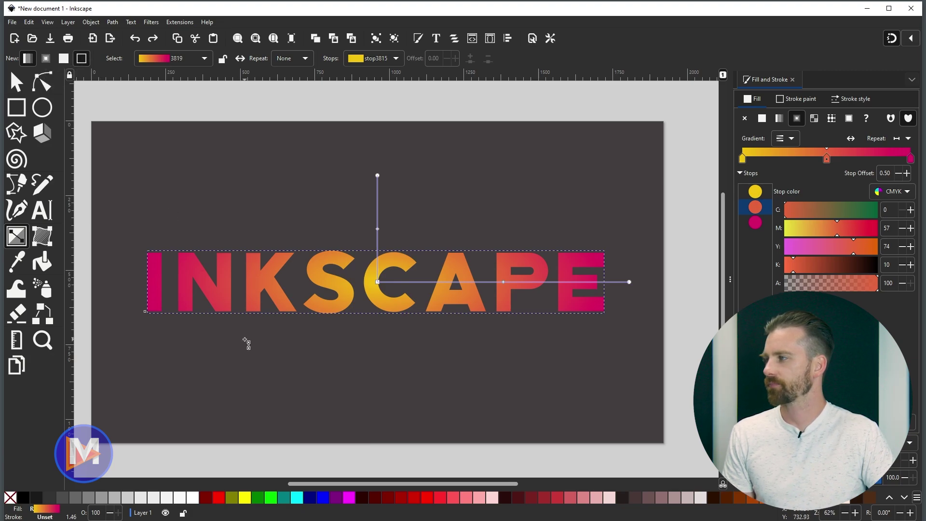
left_click_drag(148, 236, 614, 327)
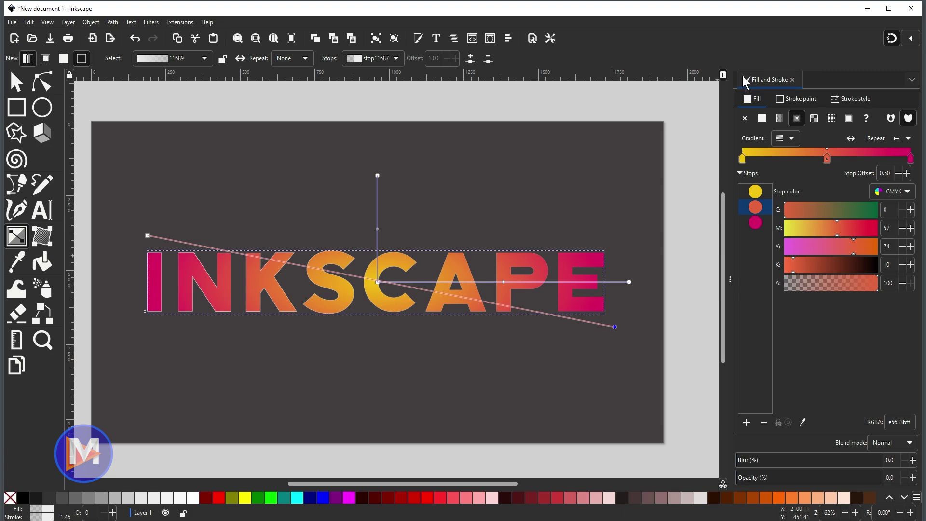
Set the text's stroke width to 5 px.
left_click(851, 100)
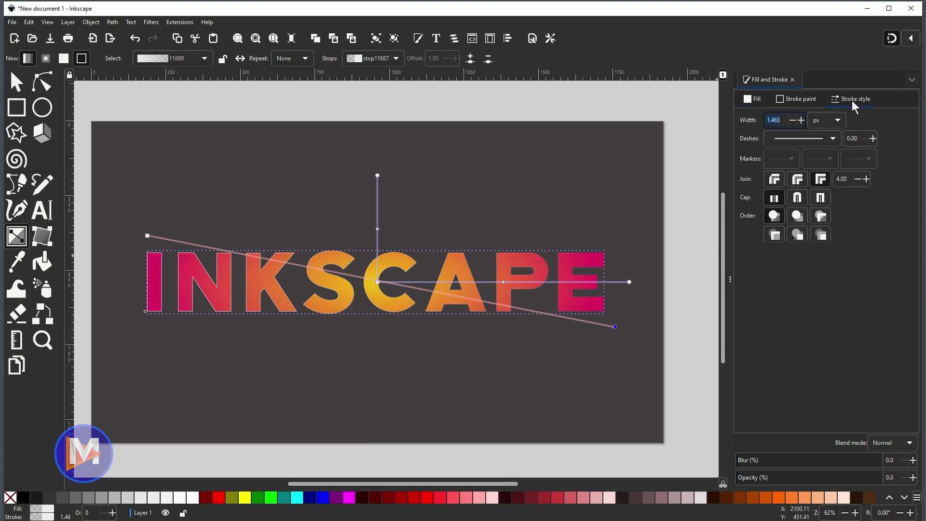
left_click(787, 120)
key("Return")
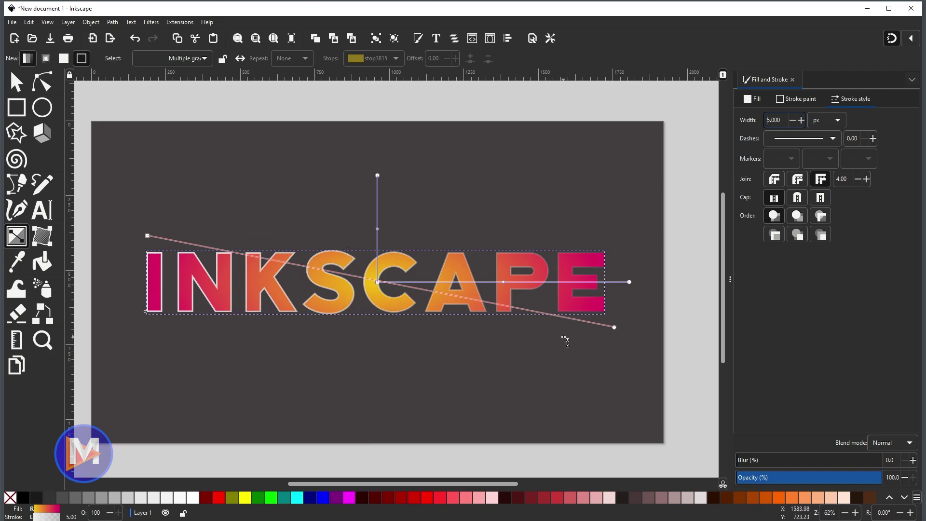
Color the stroke gradient white at its start stop and aqua (#00FFFF) at its end.
left_click(147, 236)
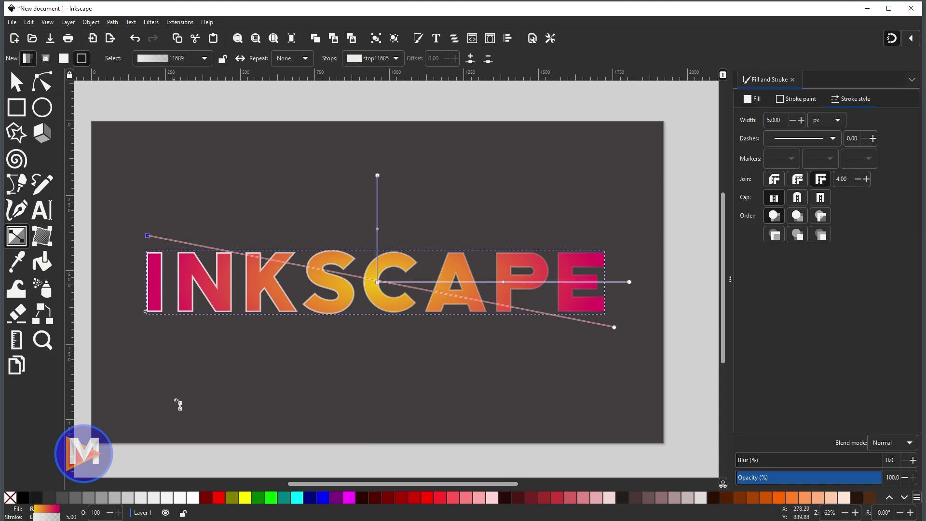
left_click(194, 504)
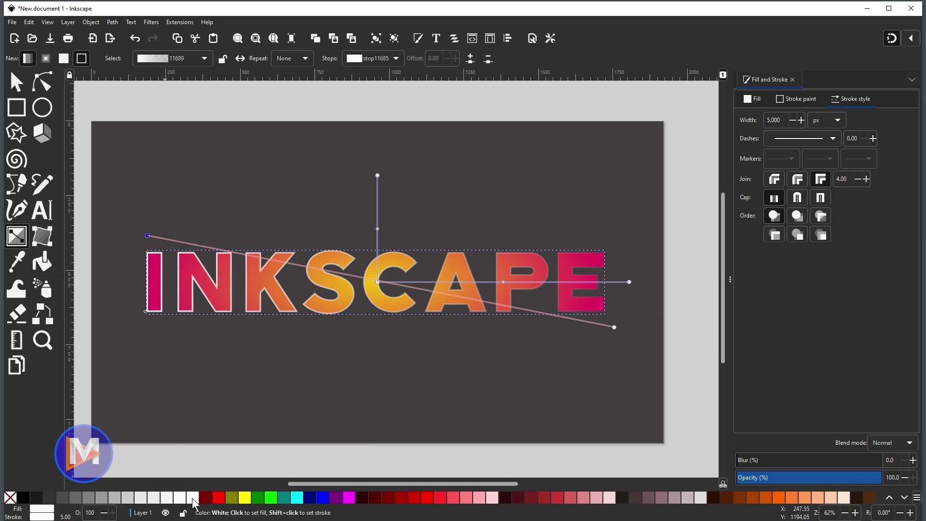
left_click(615, 328)
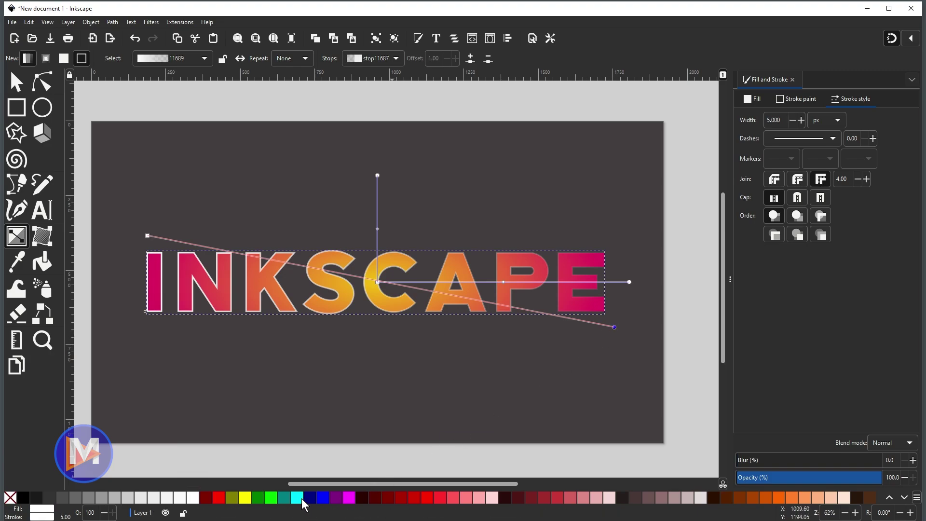
left_click(298, 499)
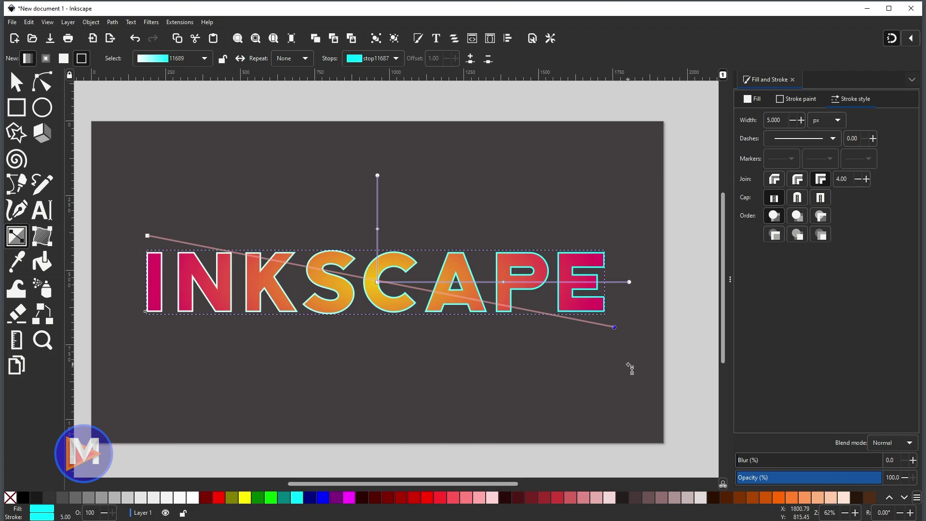
left_click(800, 101)
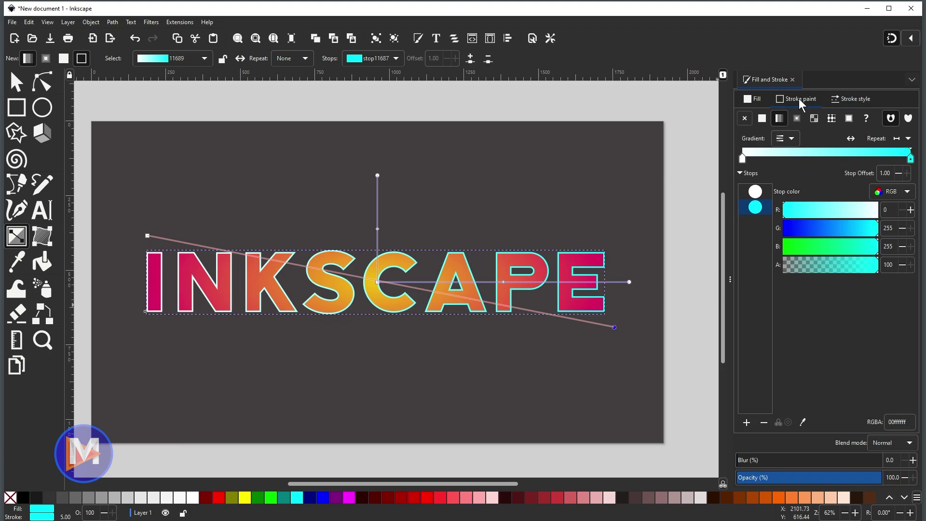
left_click(755, 102)
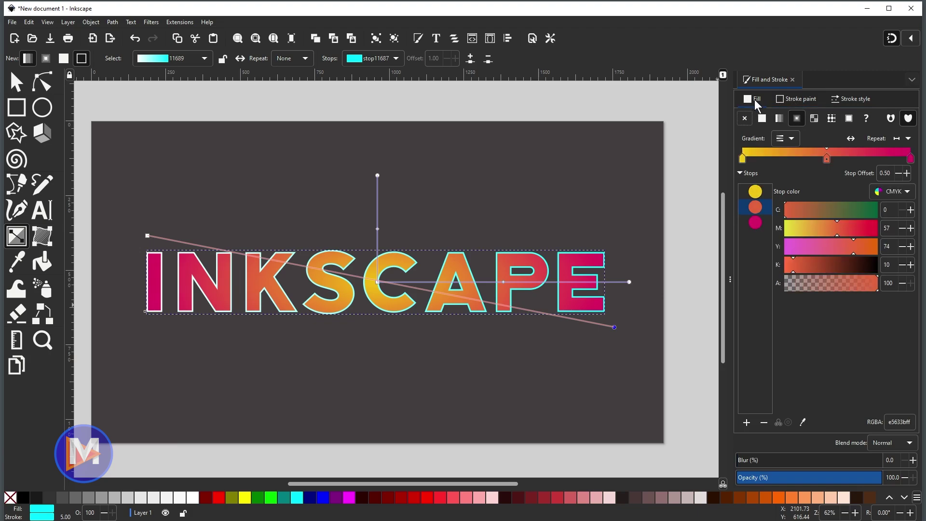
left_click(796, 100)
mouse_move(745, 159)
left_mouse_down()
mouse_move(786, 159)
mouse_move(743, 160)
left_mouse_up()
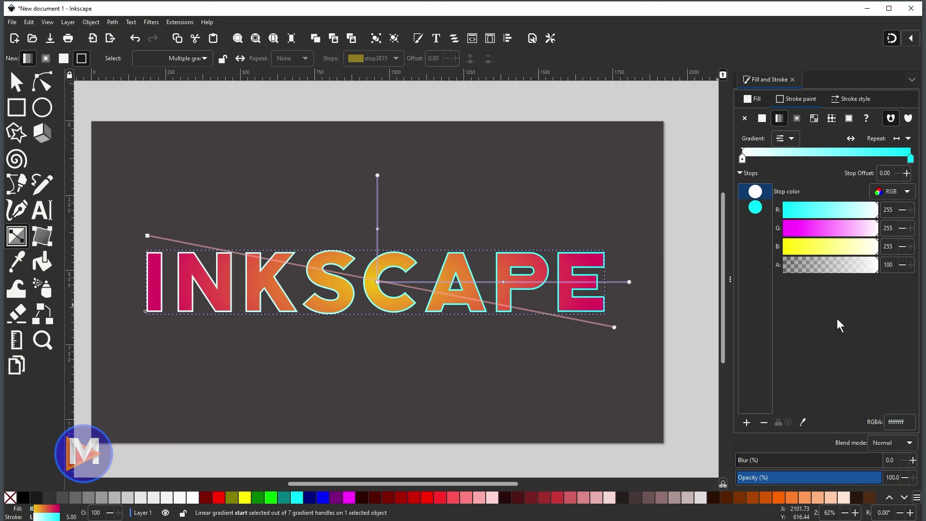
left_click(852, 139)
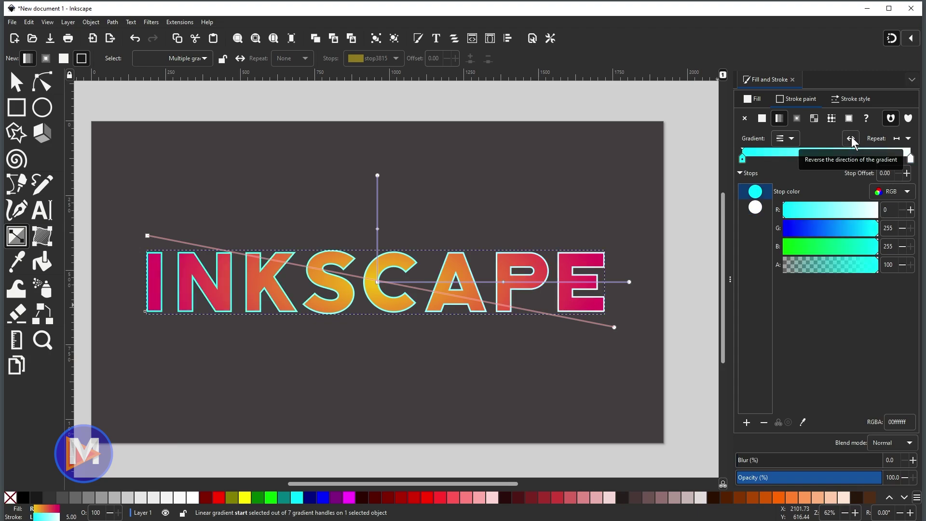
left_click(851, 140)
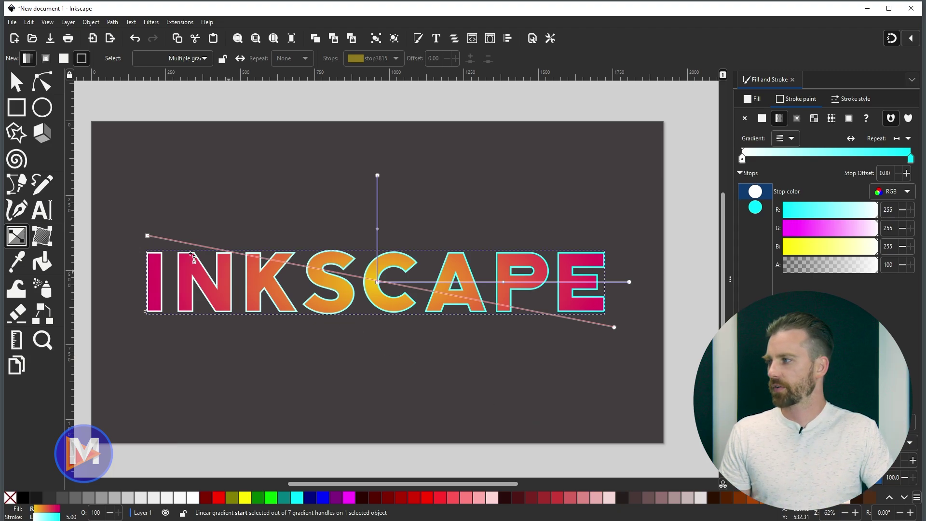
Replace the INKSCAPE lettering with the word GRADIENT.
left_click(43, 213)
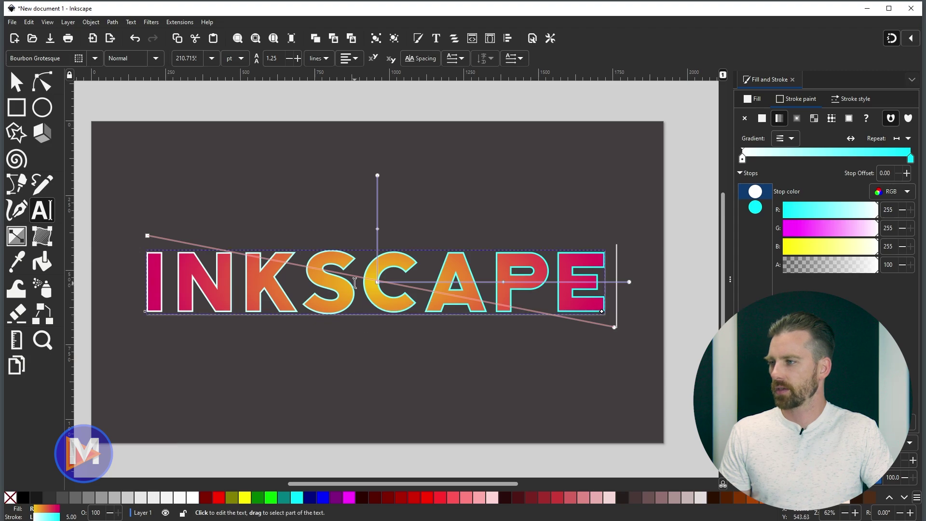
key("ctrl+a")
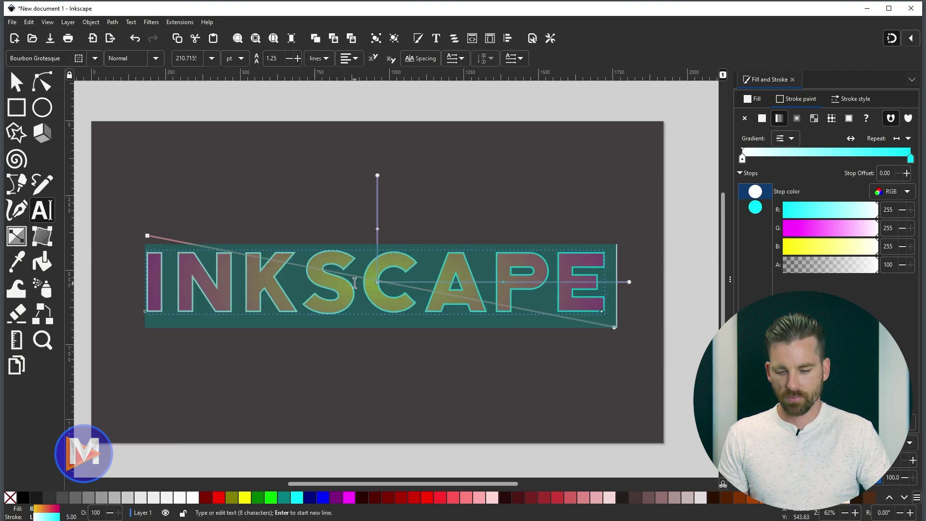
type("GRADIENT")
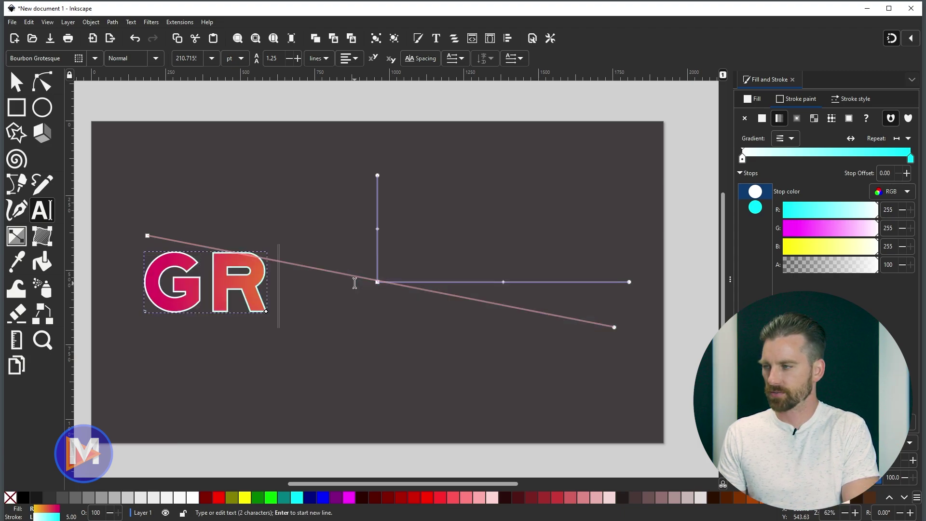